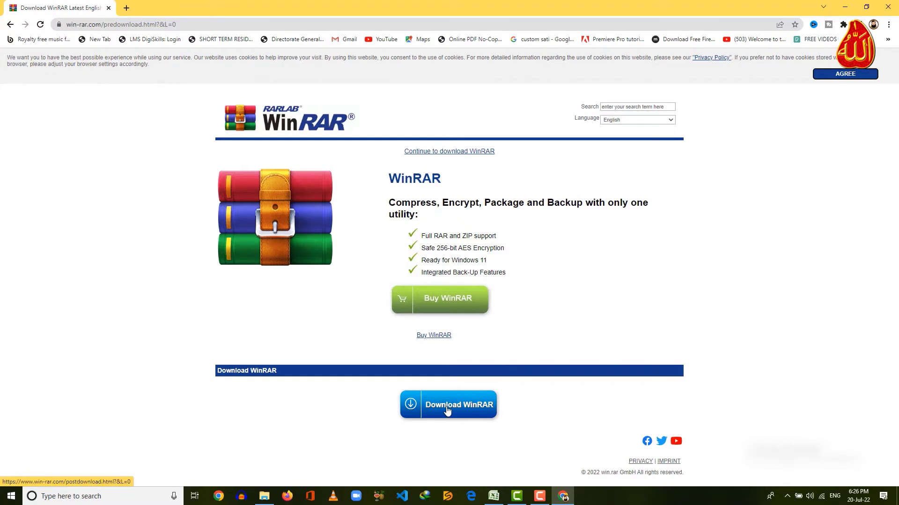
Download the WinRAR installer winrar-x64-611 from win-rar.com into WEBSITE LEARNING.
{"action": "left_click", "coordinate": [447, 410]}
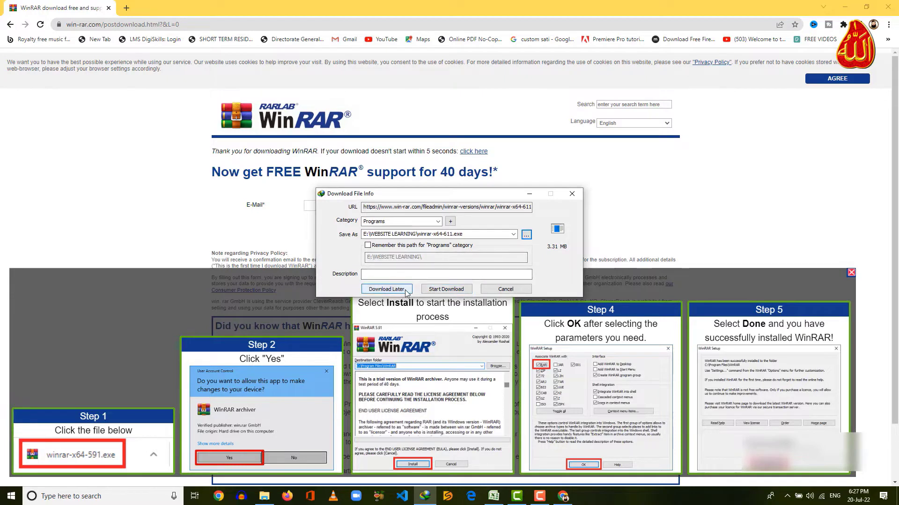
{"action": "left_click", "coordinate": [436, 291]}
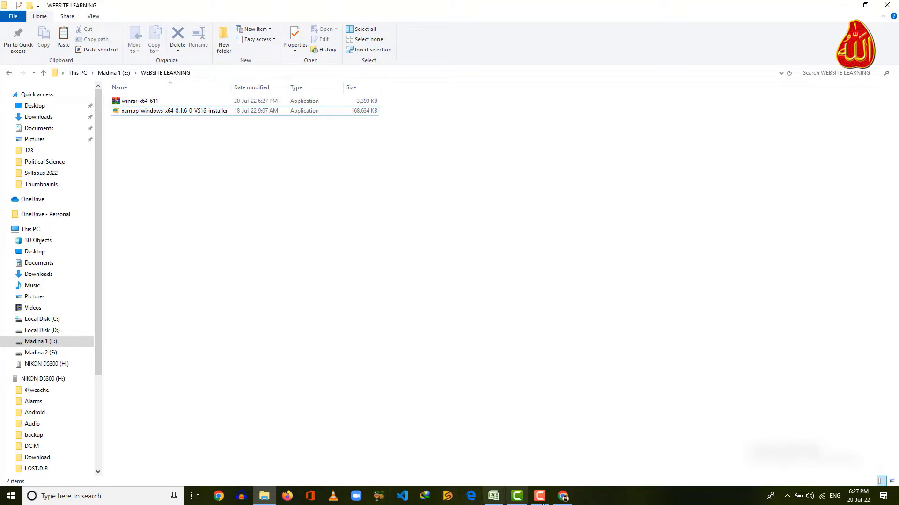
Search Google for 'wordpress download' and open the official WordPress.org download page.
{"action": "left_click", "coordinate": [562, 497]}
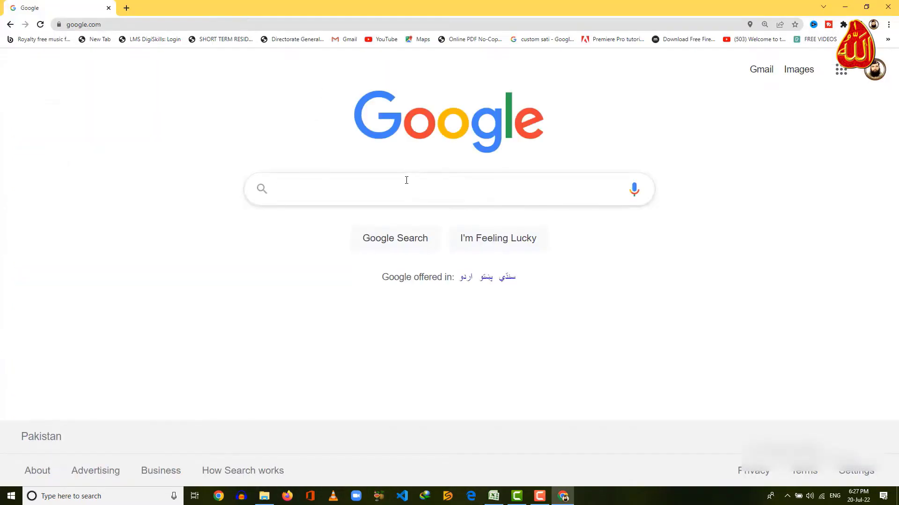
{"action": "type", "text": "Wordpre"}
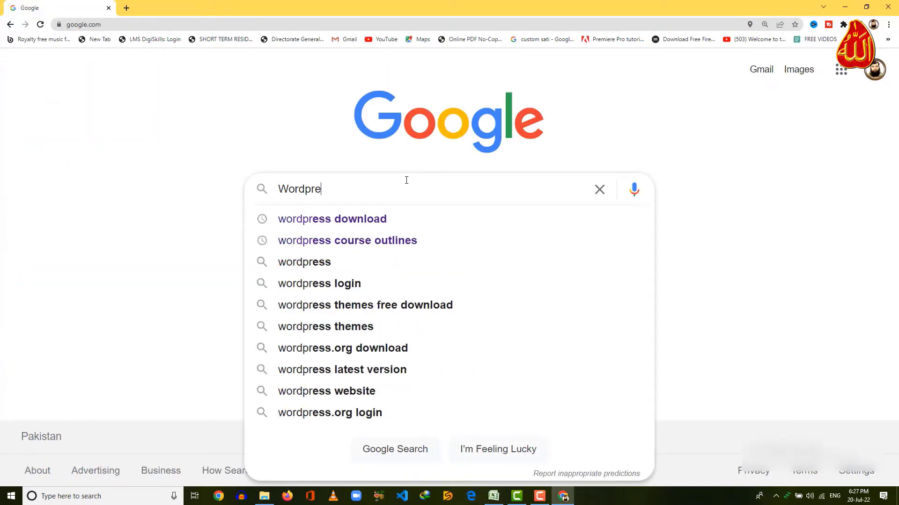
{"action": "left_click", "coordinate": [394, 212]}
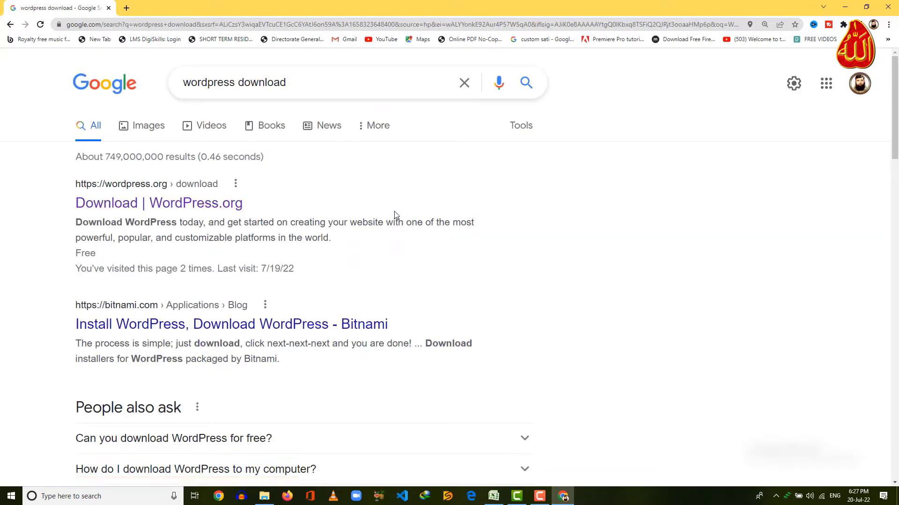
{"action": "left_click", "coordinate": [196, 206]}
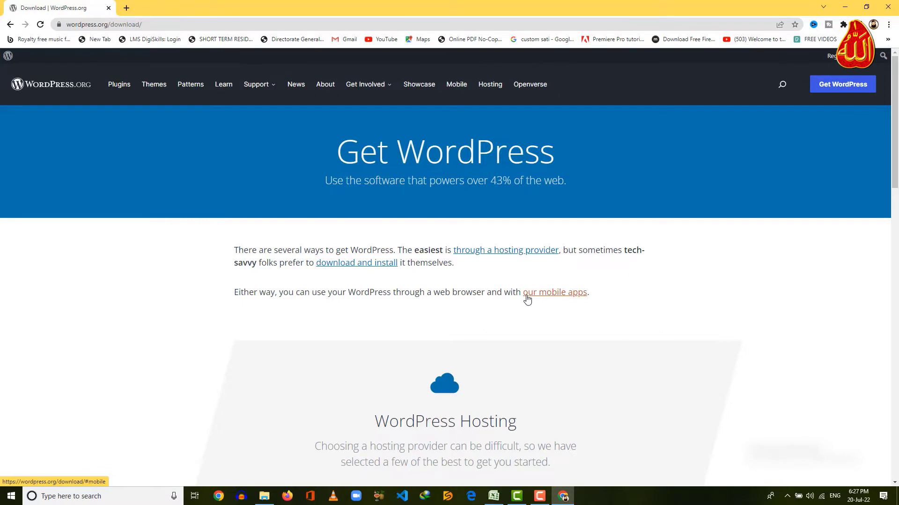
Download WordPress 6.0.1, saving the zip to E:\WEBSITE LEARNING.
{"action": "scroll", "coordinate": [557, 310], "scroll_direction": "down", "scroll_amount": 15}
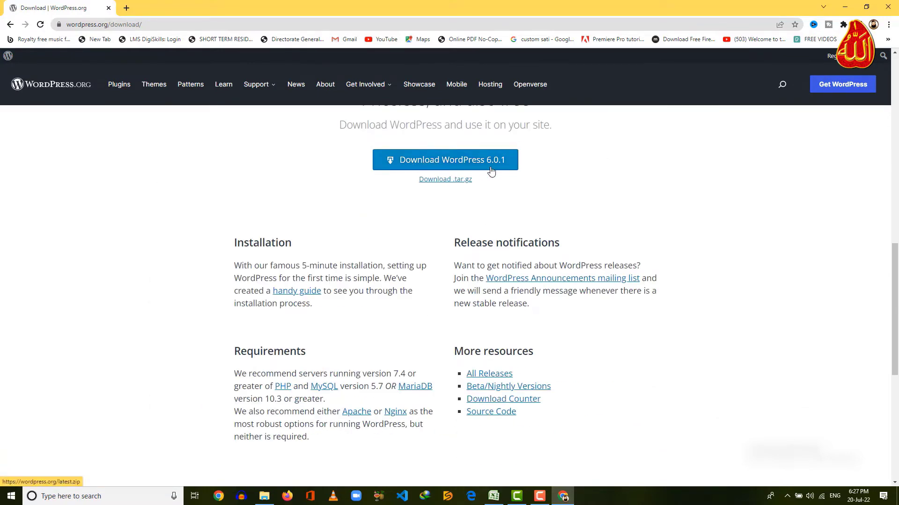
{"action": "left_click", "coordinate": [512, 168]}
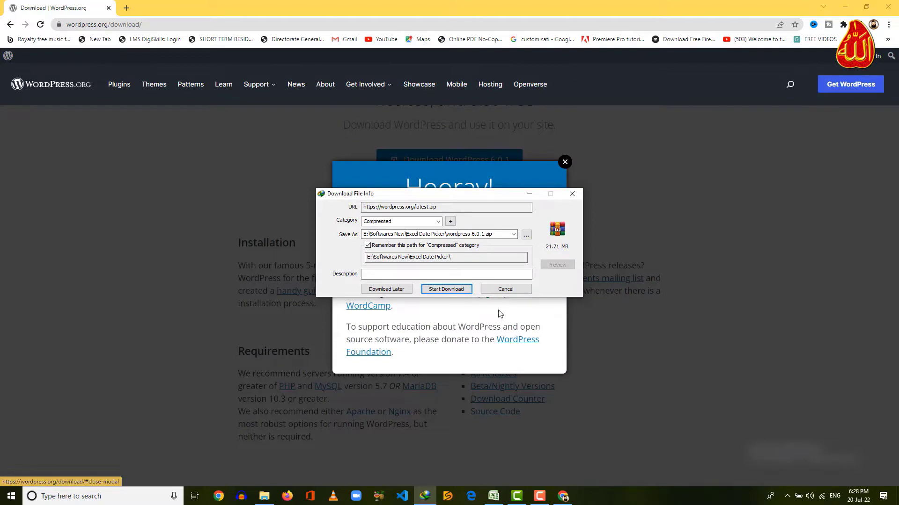
{"action": "left_click", "coordinate": [526, 235]}
{"action": "left_click", "coordinate": [538, 248]}
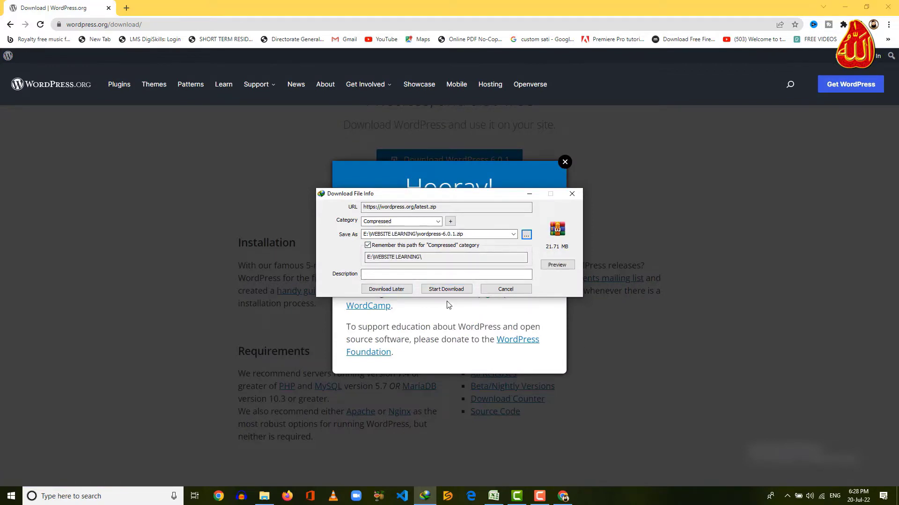
{"action": "left_click", "coordinate": [435, 290]}
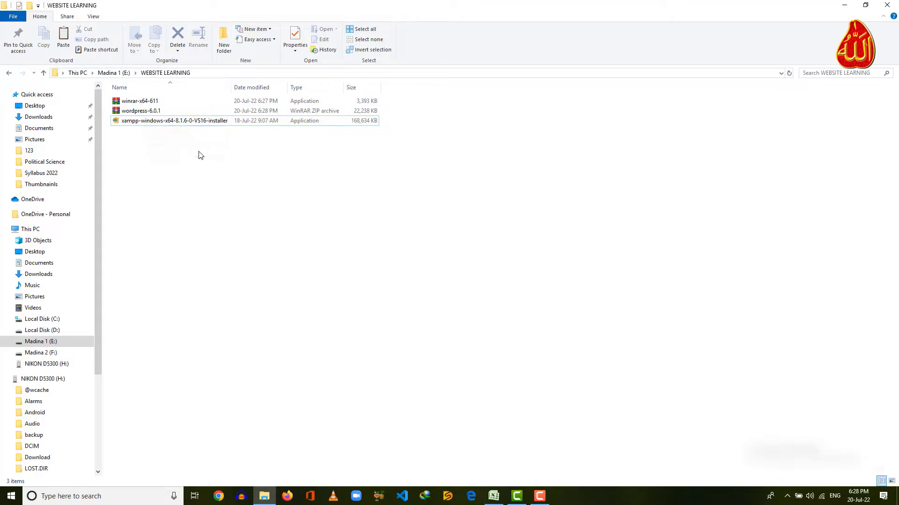
Run the XAMPP installer, keeping all components and the C:\xampp install folder.
{"action": "double_click", "coordinate": [187, 121]}
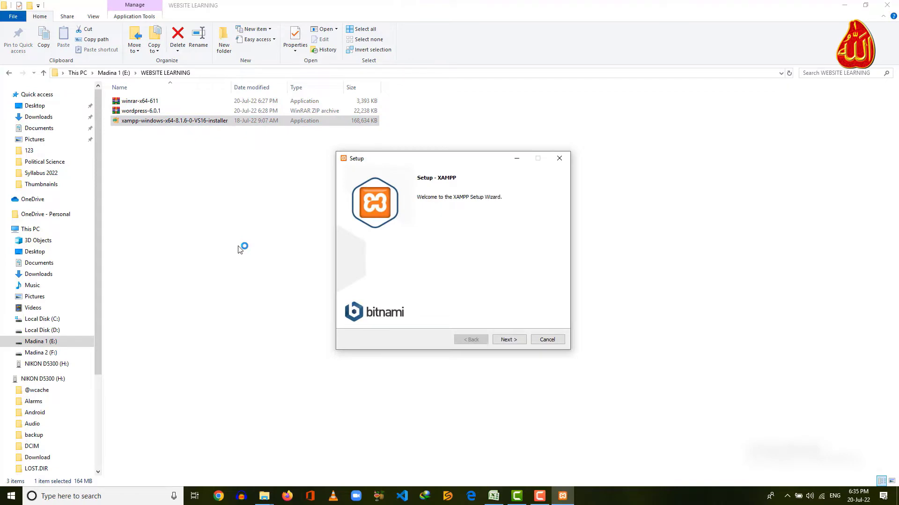
{"action": "left_click", "coordinate": [517, 341]}
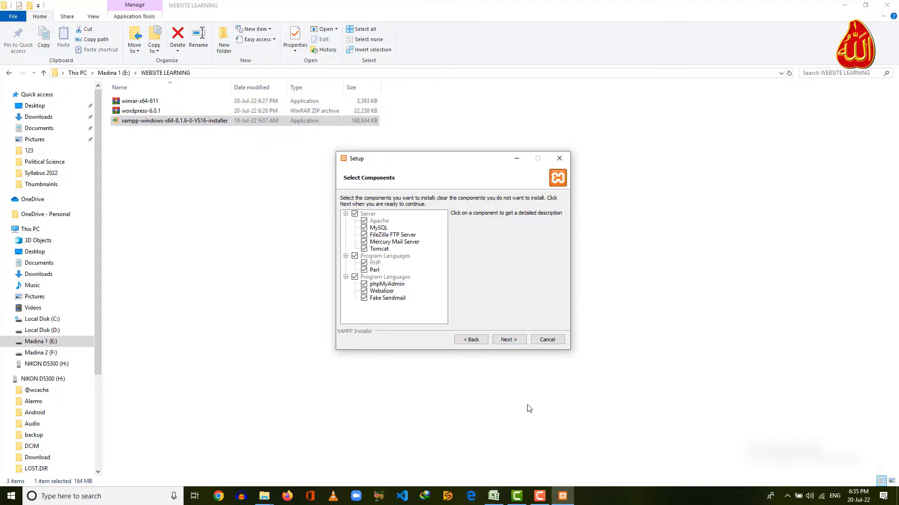
{"action": "left_click", "coordinate": [511, 342]}
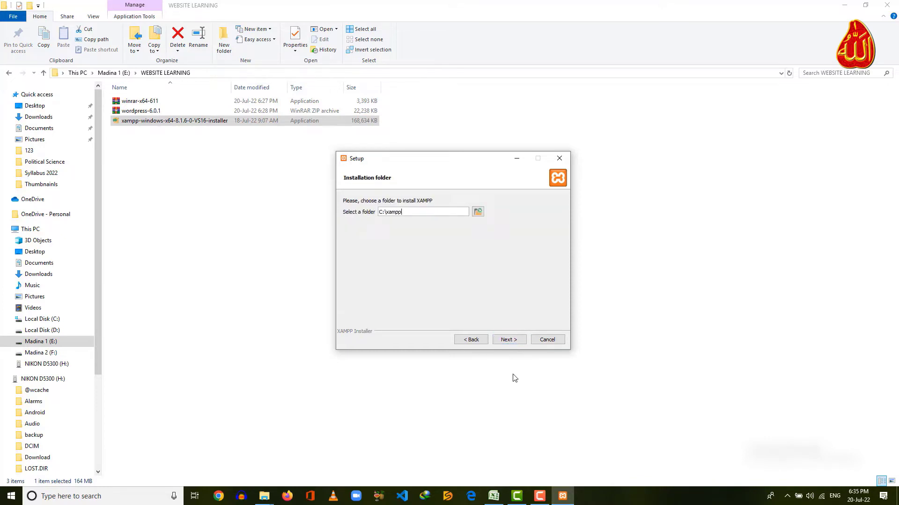
{"action": "left_click", "coordinate": [514, 345]}
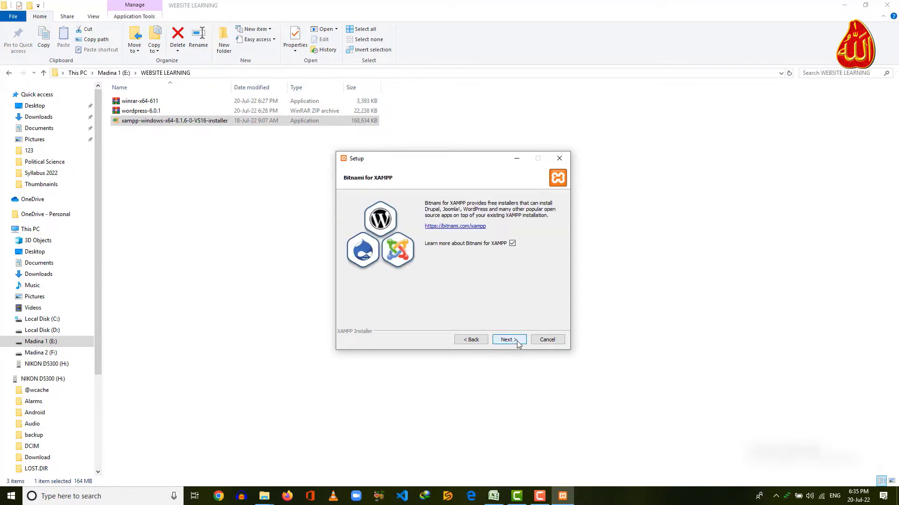
{"action": "left_click", "coordinate": [518, 344]}
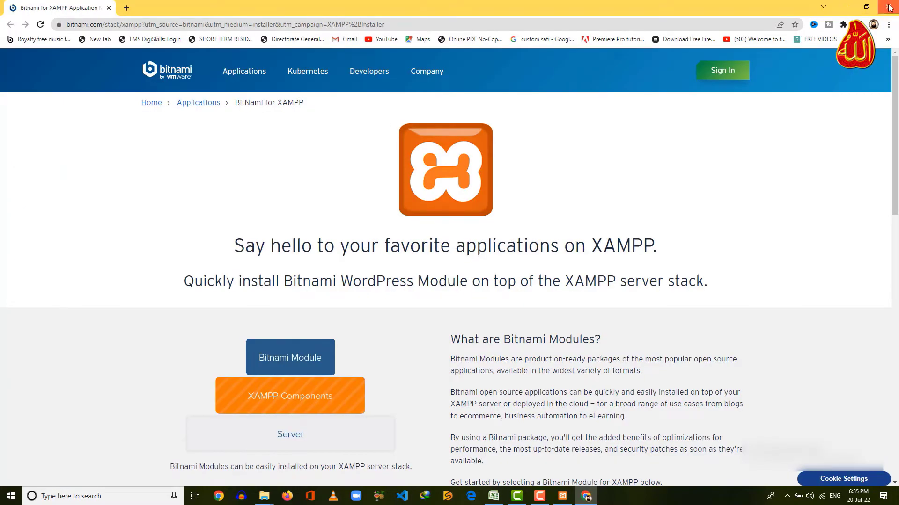
Close the Bitnami web page, install XAMPP, and allow Apache through the firewall.
{"action": "left_click", "coordinate": [889, 8]}
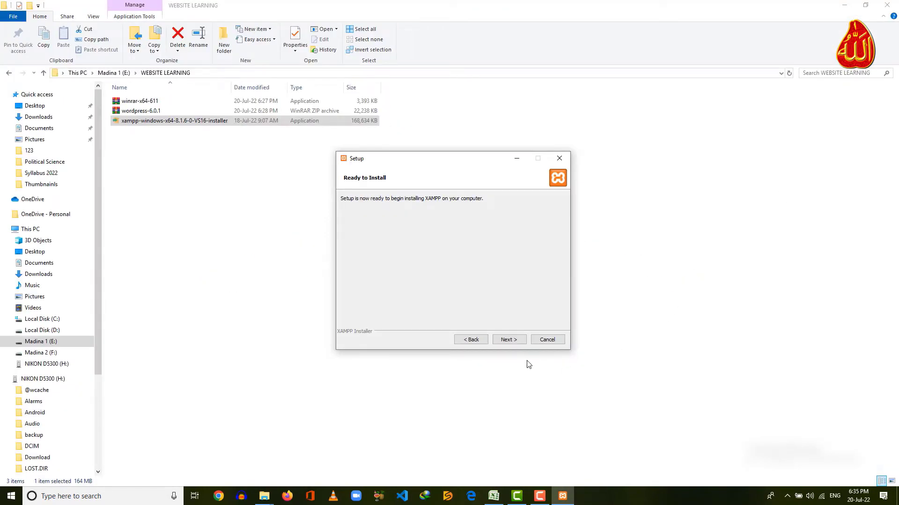
{"action": "left_click", "coordinate": [510, 341]}
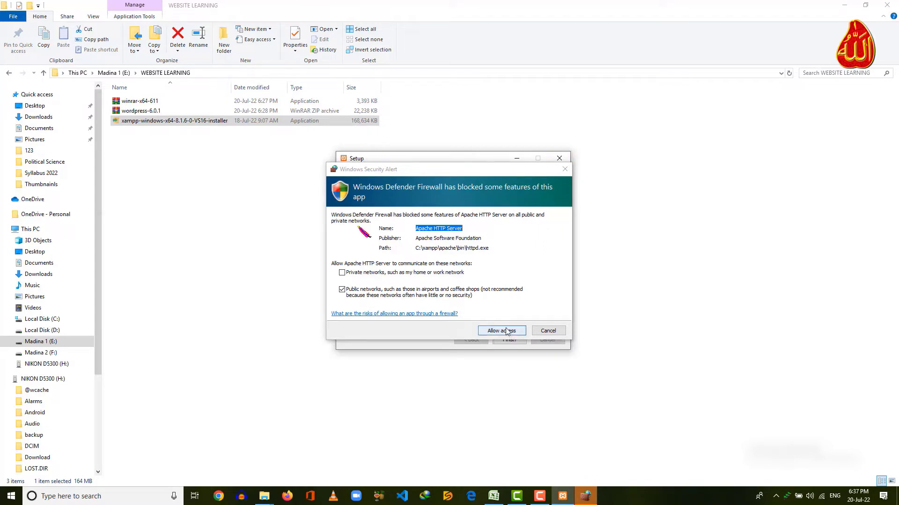
{"action": "left_click", "coordinate": [510, 338]}
{"action": "key", "text": "Return"}
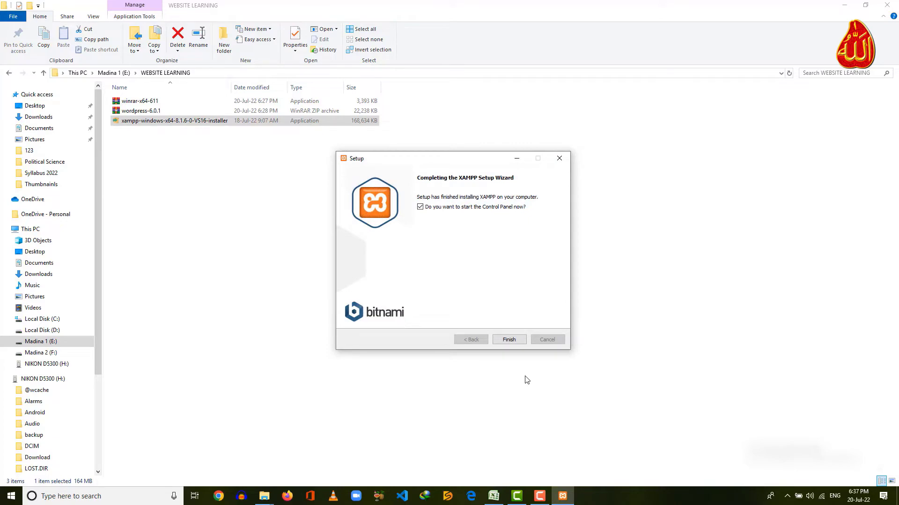
Start Apache and MySQL in XAMPP Control Panel, allow MySQL through the firewall, then minimize.
{"action": "left_click", "coordinate": [509, 339]}
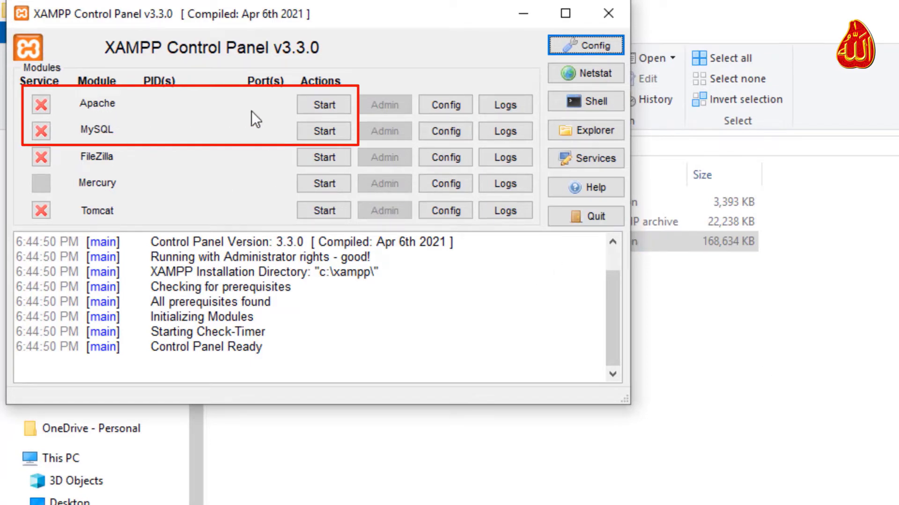
{"action": "left_click", "coordinate": [316, 112]}
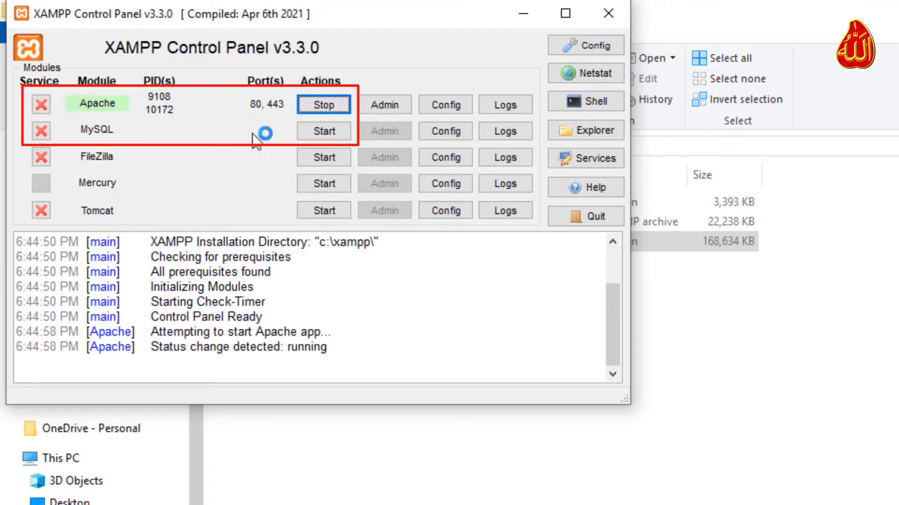
{"action": "left_click", "coordinate": [299, 133]}
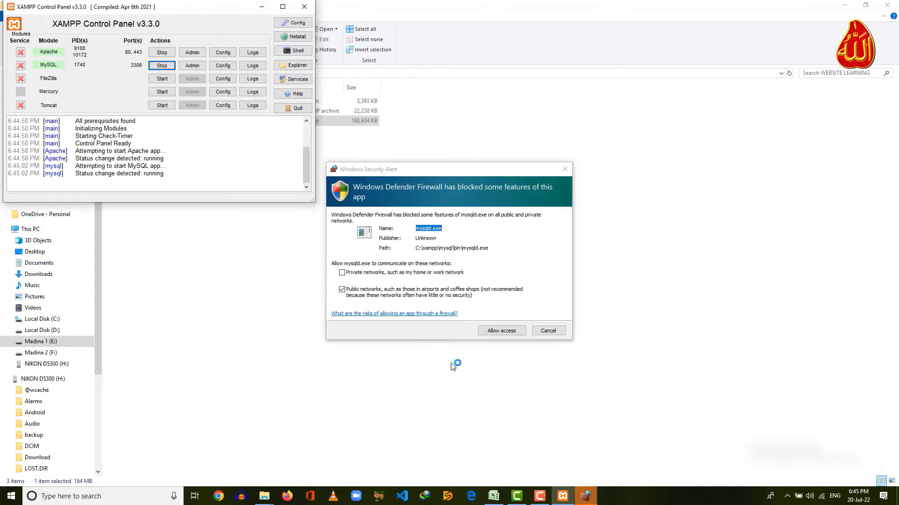
{"action": "left_click", "coordinate": [503, 333]}
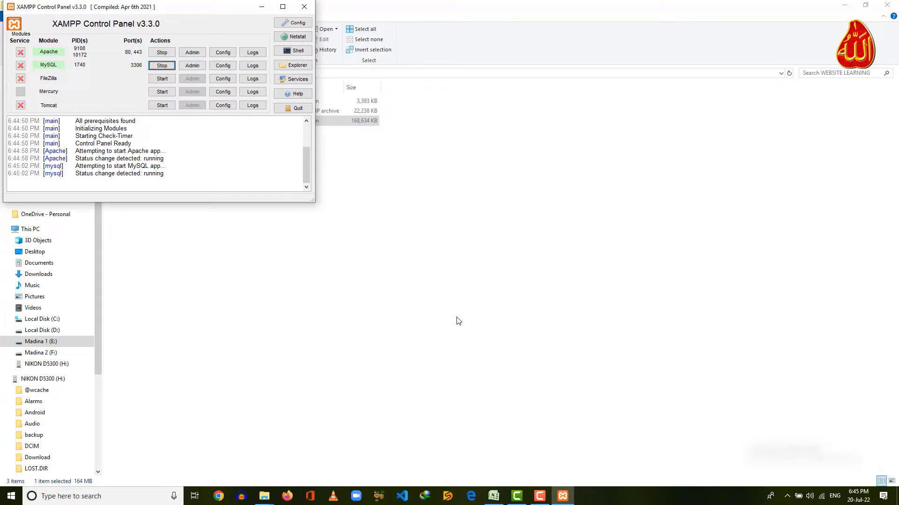
{"action": "left_click", "coordinate": [262, 7]}
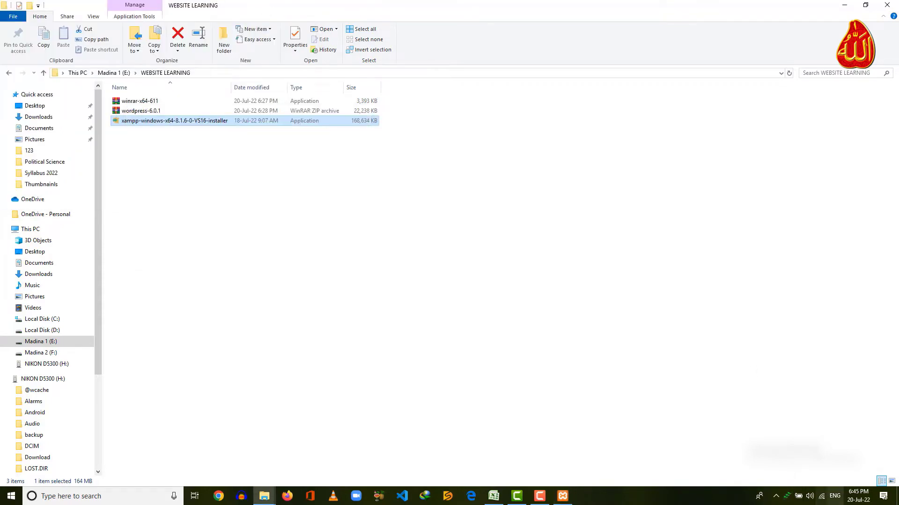
Load localhost/phpmyadmin in a new browser window.
{"action": "left_click", "coordinate": [219, 496]}
{"action": "left_click", "coordinate": [472, 26]}
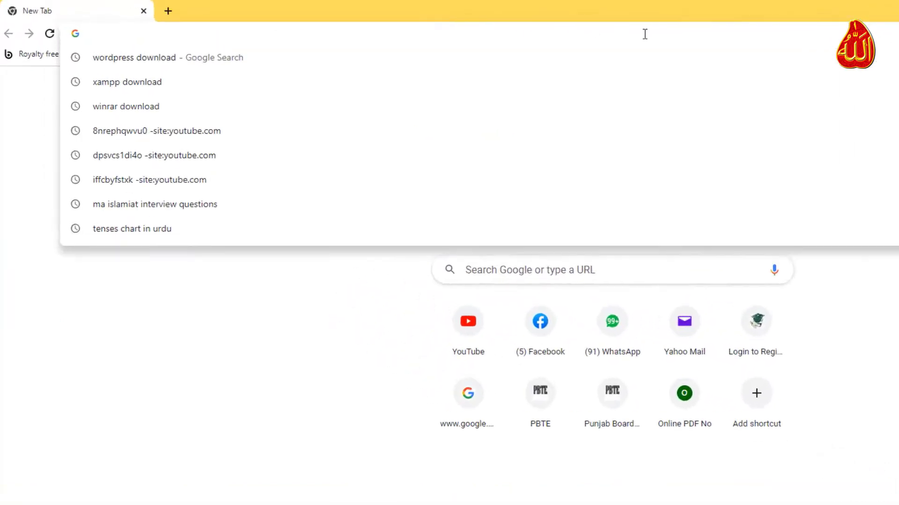
{"action": "type", "text": "localhost/phpmyadmin"}
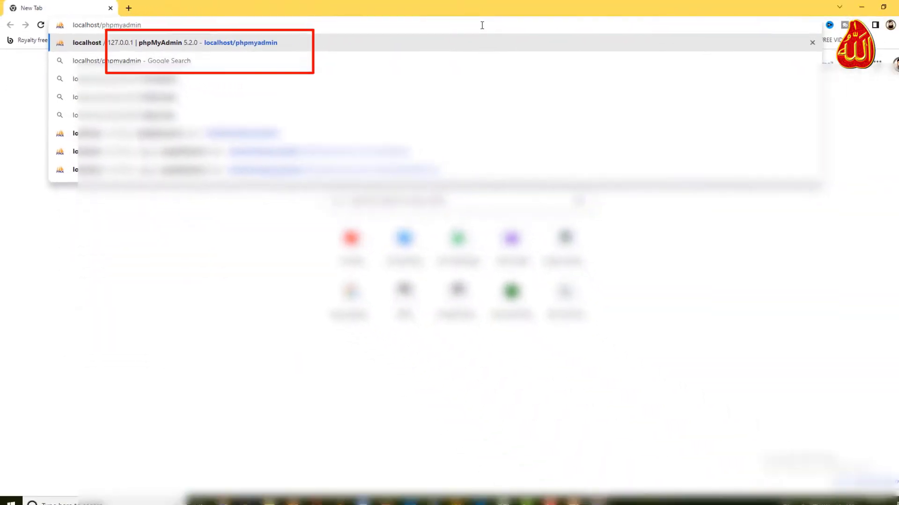
{"action": "key", "text": "Return"}
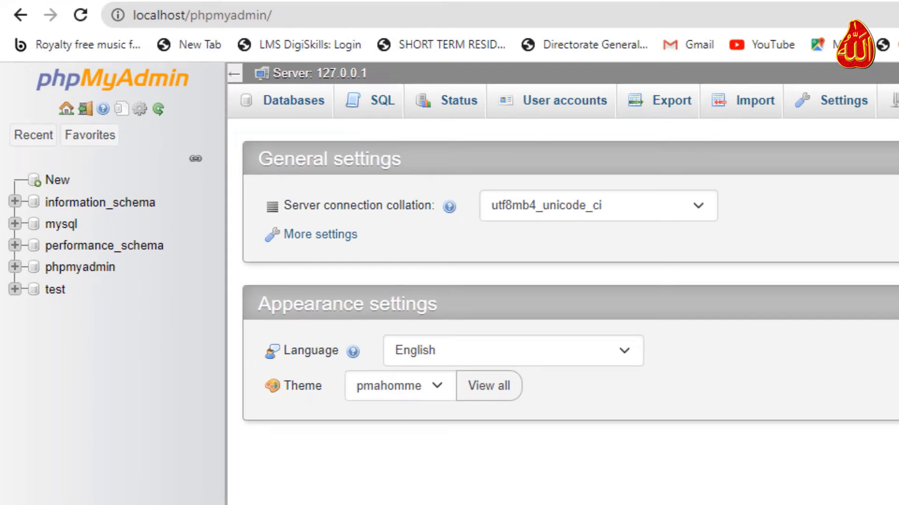
Create the aglow database on the Databases page, then close the browser.
{"action": "left_click", "coordinate": [292, 108]}
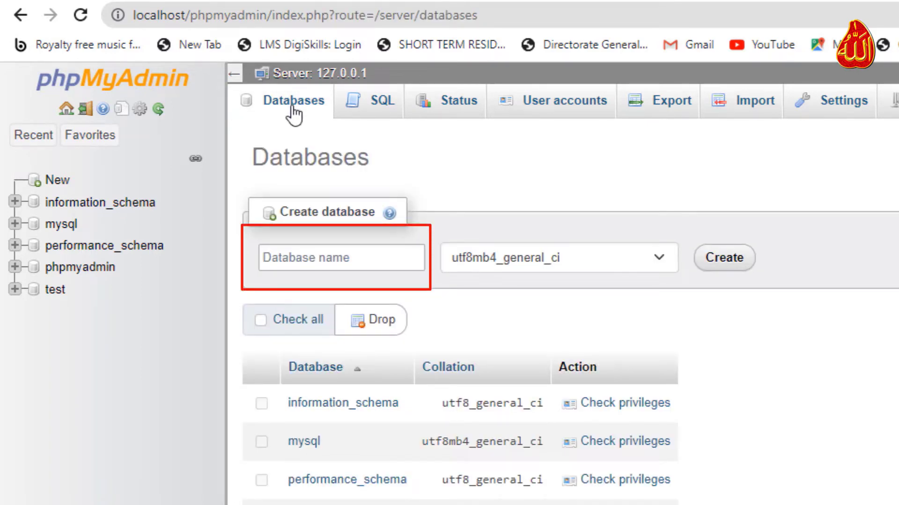
{"action": "left_click", "coordinate": [355, 258]}
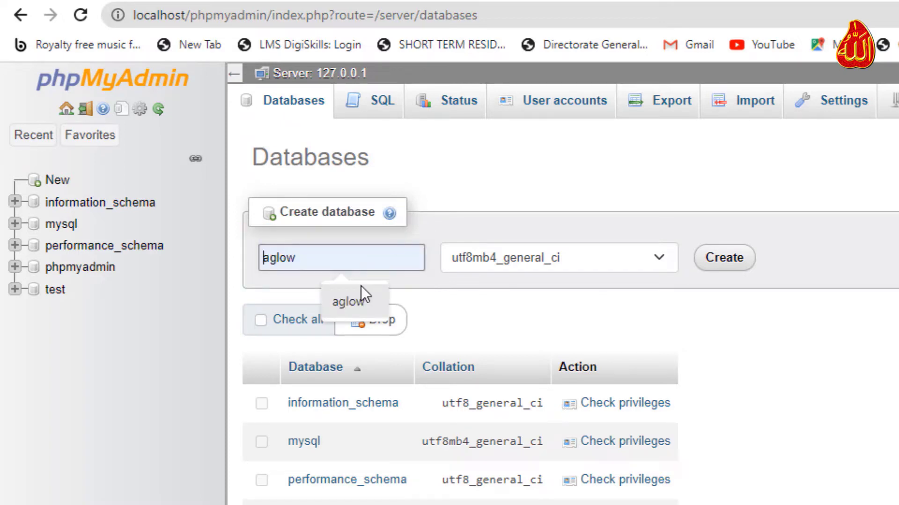
{"action": "left_click", "coordinate": [348, 302]}
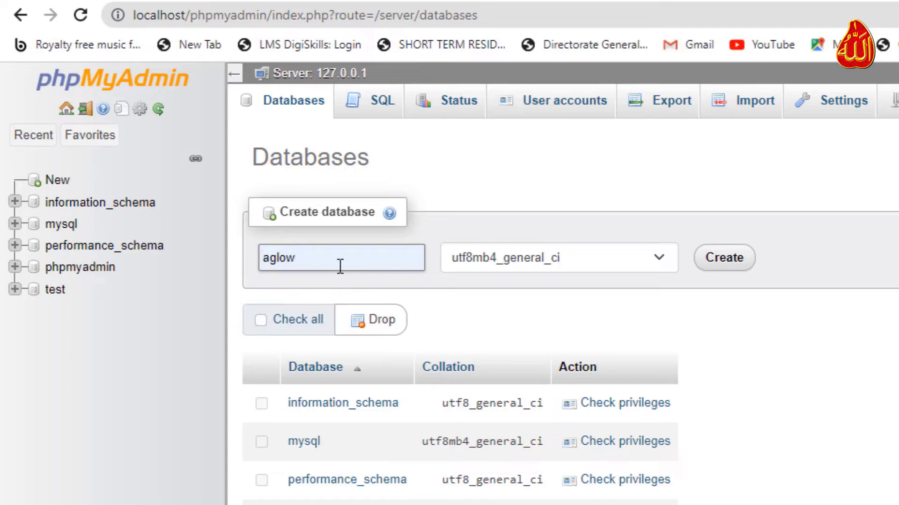
{"action": "left_click", "coordinate": [731, 271]}
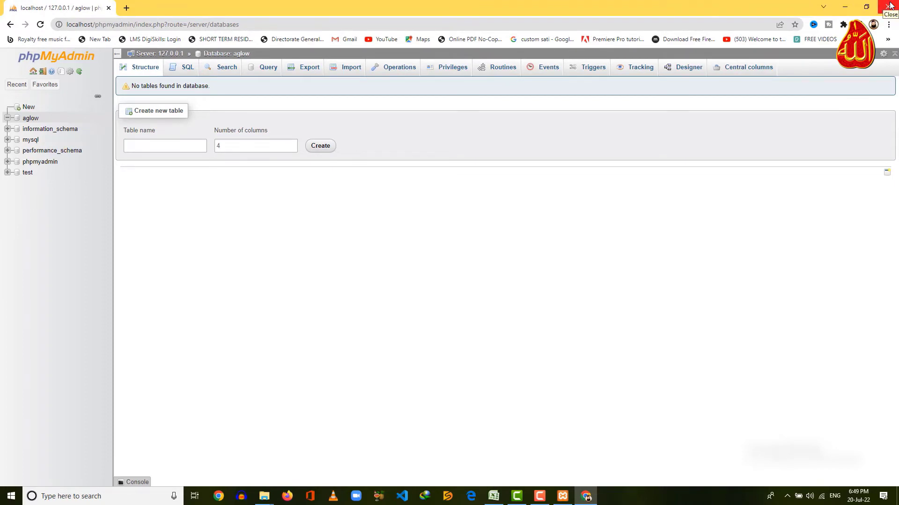
{"action": "left_click", "coordinate": [889, 6]}
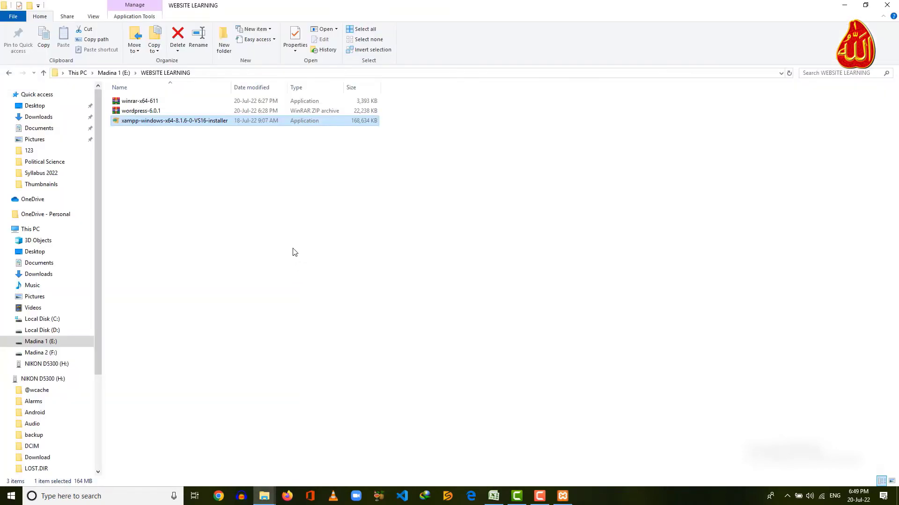
Copy the wordpress-6.0.1 archive and navigate to C:\xampp\htdocs.
{"action": "left_click", "coordinate": [150, 113]}
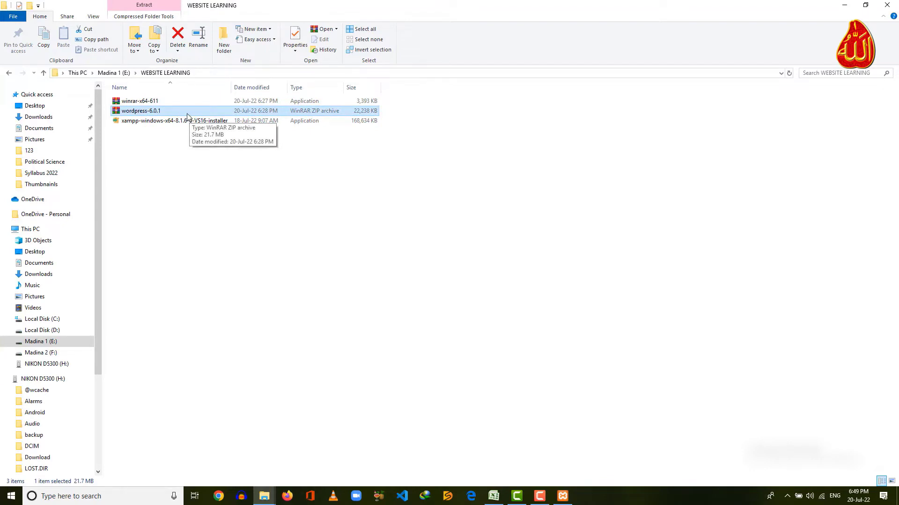
{"action": "right_click", "coordinate": [188, 113]}
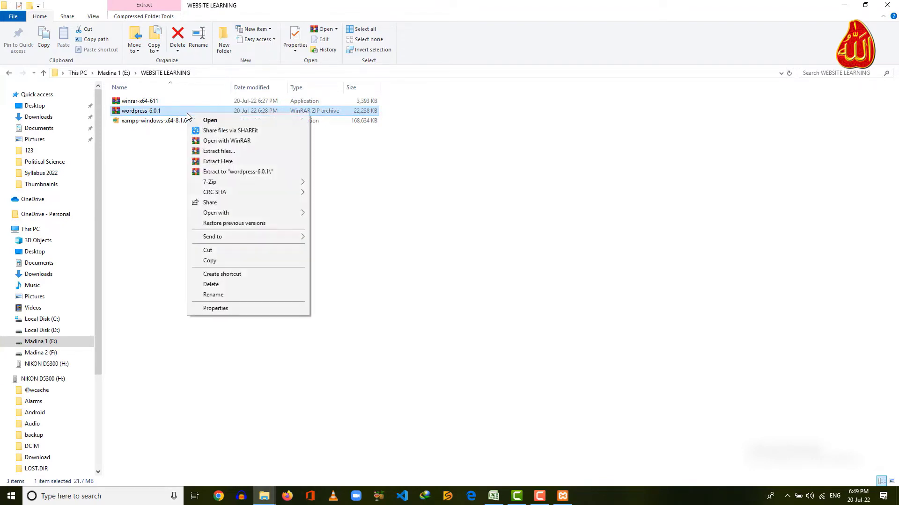
{"action": "left_click", "coordinate": [209, 261]}
{"action": "left_click", "coordinate": [43, 319]}
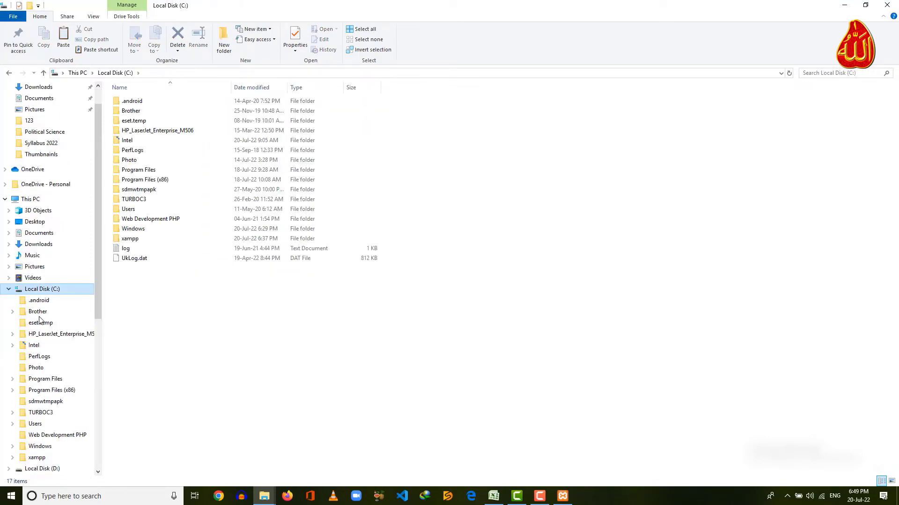
{"action": "double_click", "coordinate": [150, 239]}
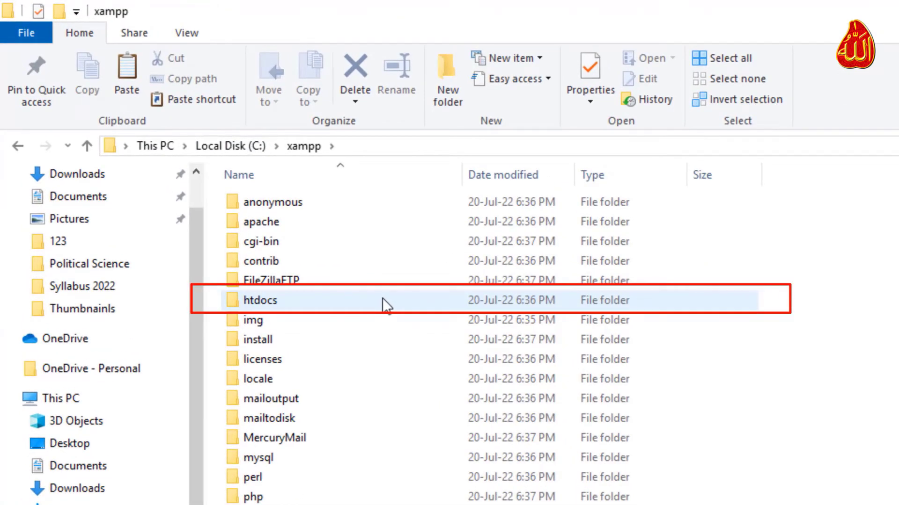
{"action": "double_click", "coordinate": [383, 300]}
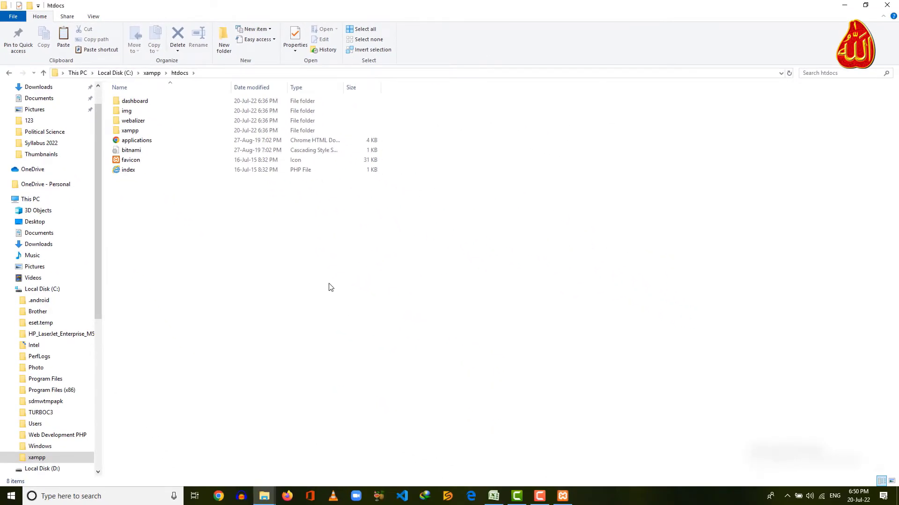
Paste wordpress-6.0.1 into htdocs and use Extract Here to create the wordpress folder.
{"action": "right_click", "coordinate": [335, 284]}
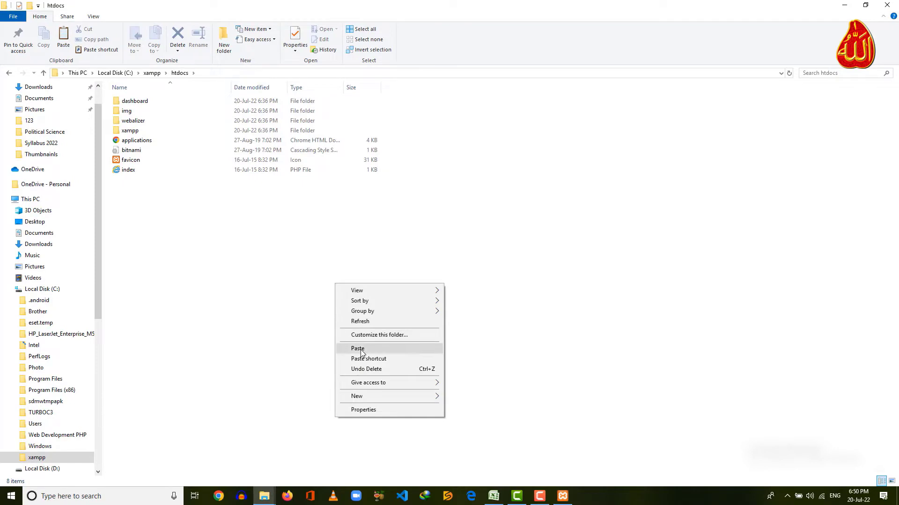
{"action": "left_click", "coordinate": [380, 350]}
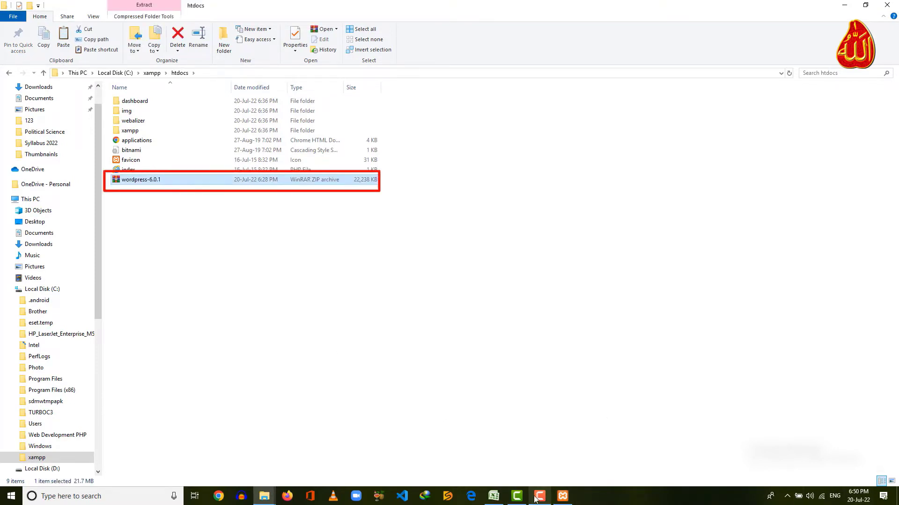
{"action": "right_click", "coordinate": [156, 183]}
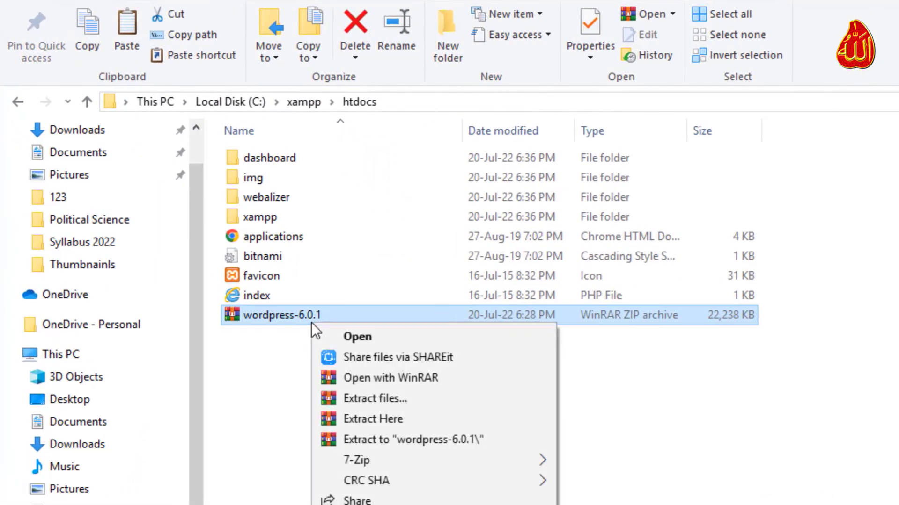
{"action": "left_click", "coordinate": [419, 423]}
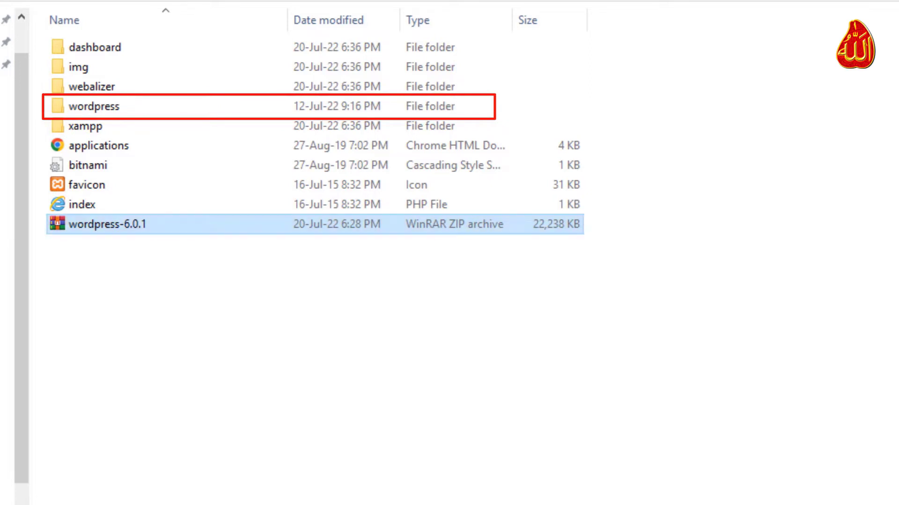
Rename the extracted wordpress folder in htdocs to 'aglow'.
{"action": "left_click", "coordinate": [135, 107]}
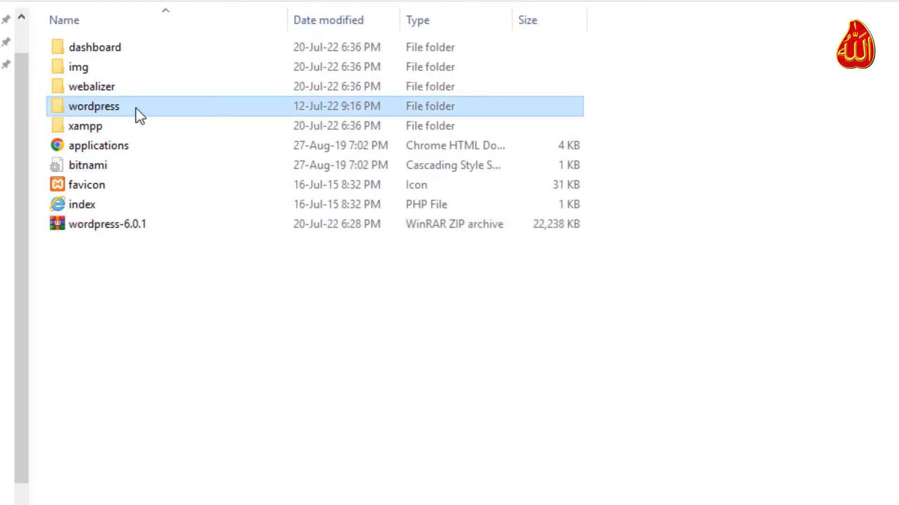
{"action": "right_click", "coordinate": [136, 108]}
{"action": "mouse_move", "coordinate": [244, 289]}
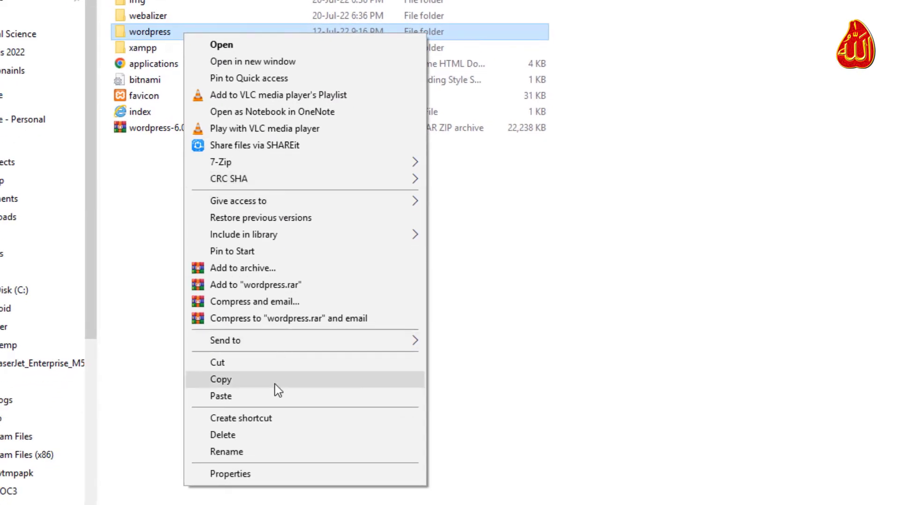
{"action": "left_click", "coordinate": [268, 453]}
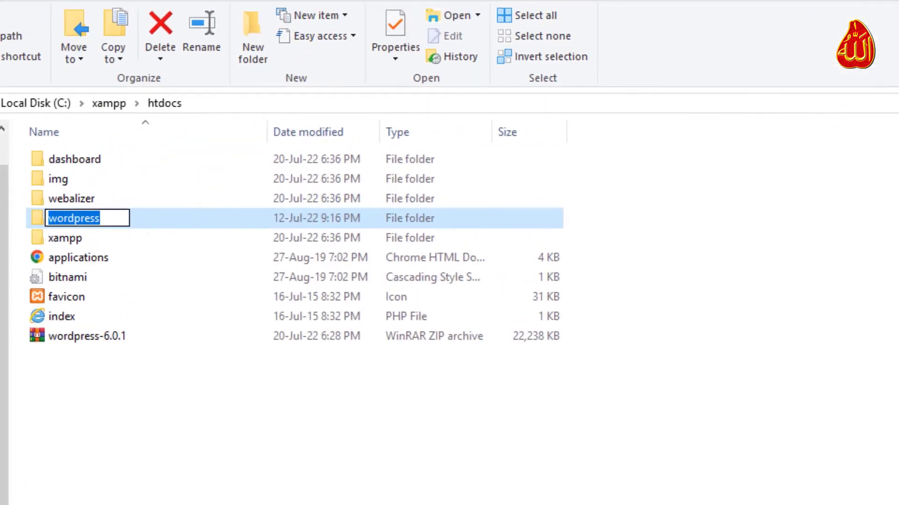
{"action": "type", "text": "aglow"}
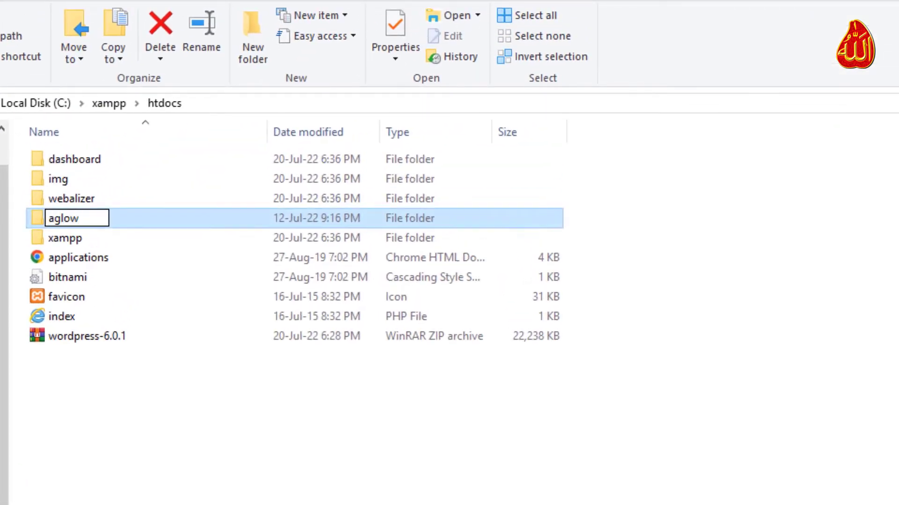
{"action": "left_click", "coordinate": [288, 391]}
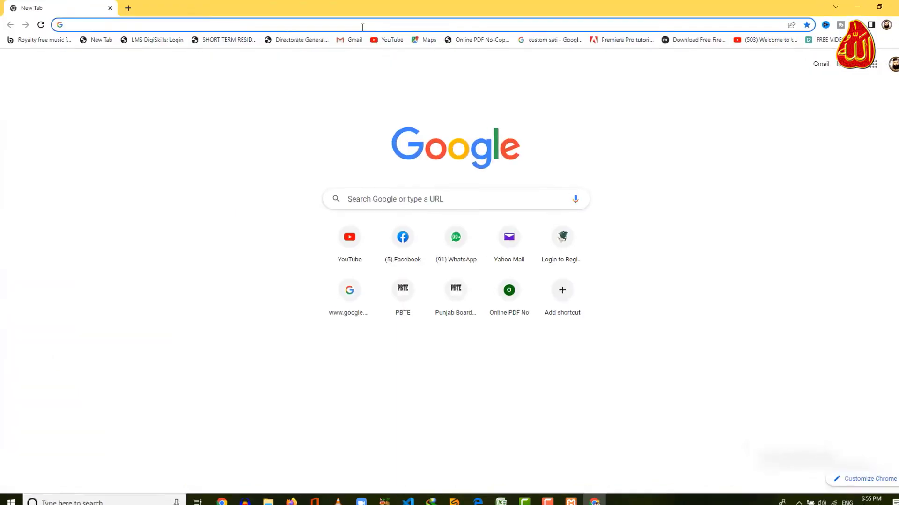
Load localhost/aglow and continue WordPress setup in English (United States).
{"action": "type", "text": "localh"}
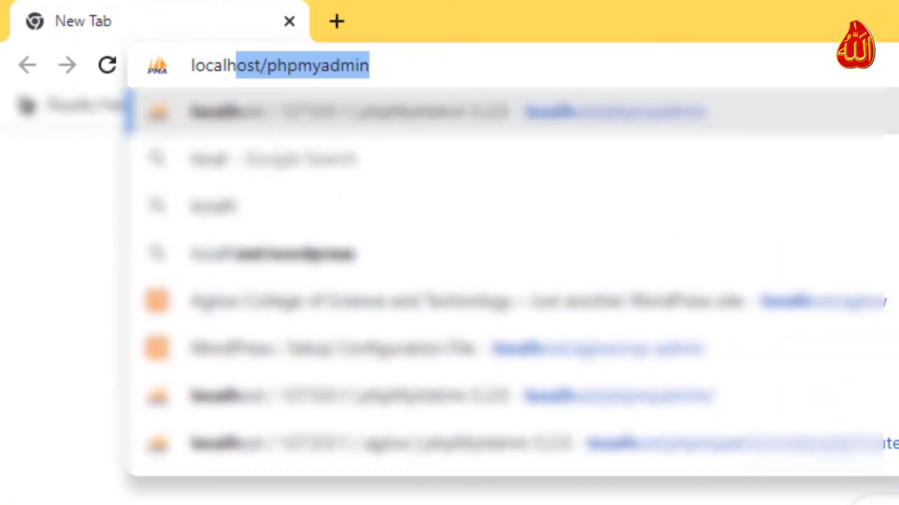
{"action": "type", "text": "ost/aglow"}
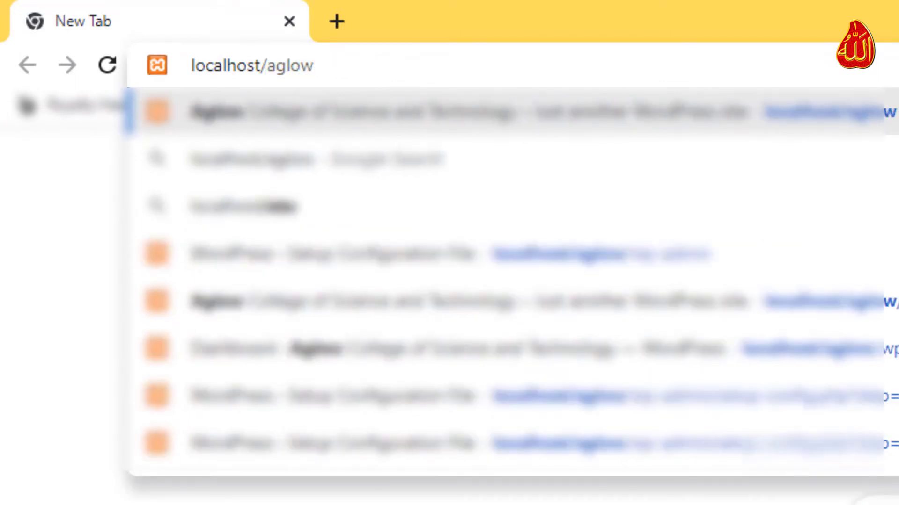
{"action": "key", "text": "Return"}
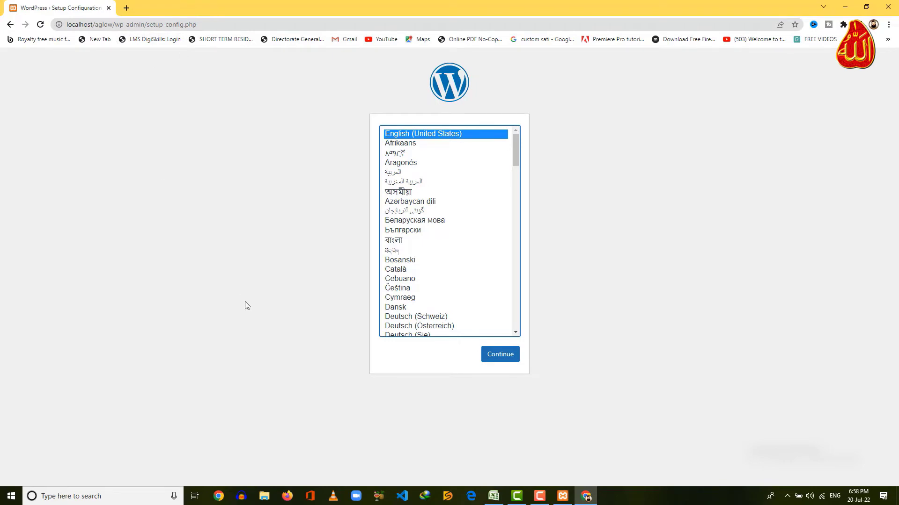
{"action": "left_click", "coordinate": [506, 353]}
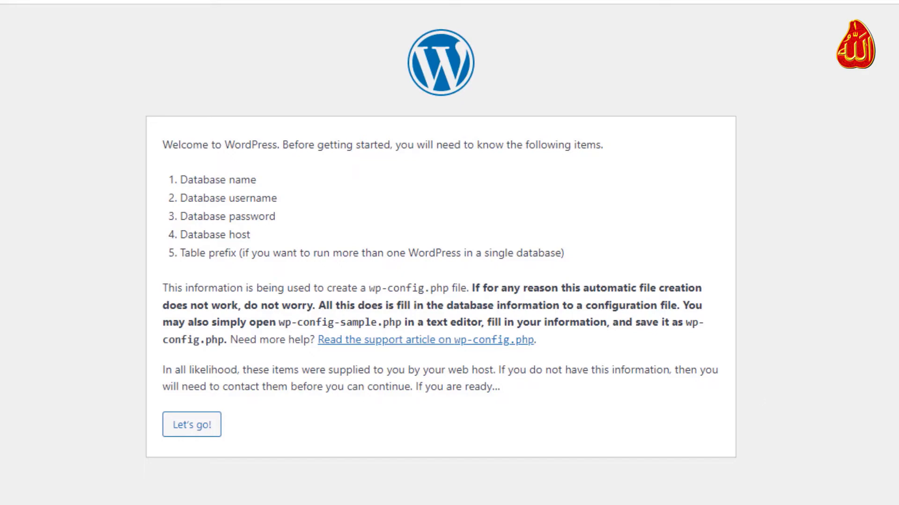
Submit database details: database name aglow, username root, empty password.
{"action": "left_click", "coordinate": [185, 435]}
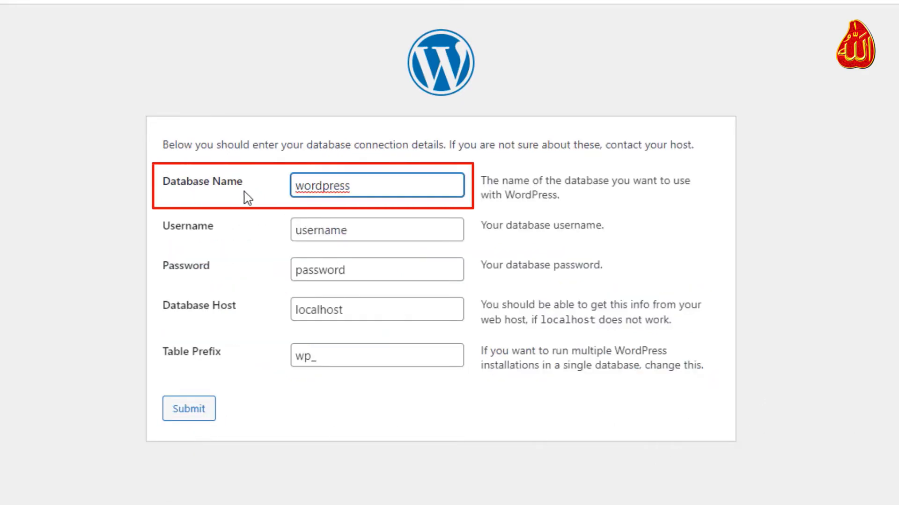
{"action": "left_click_drag", "start_coordinate": [371, 190], "coordinate": [200, 197]}
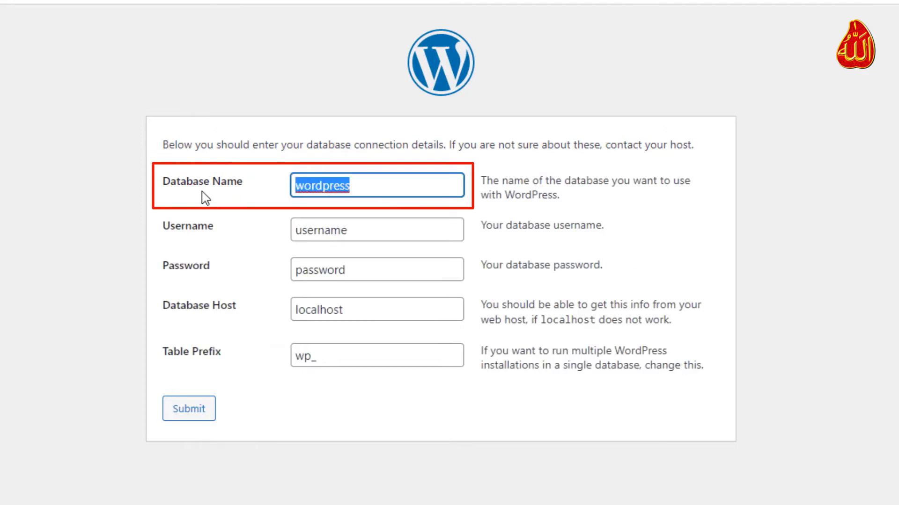
{"action": "type", "text": "aglow"}
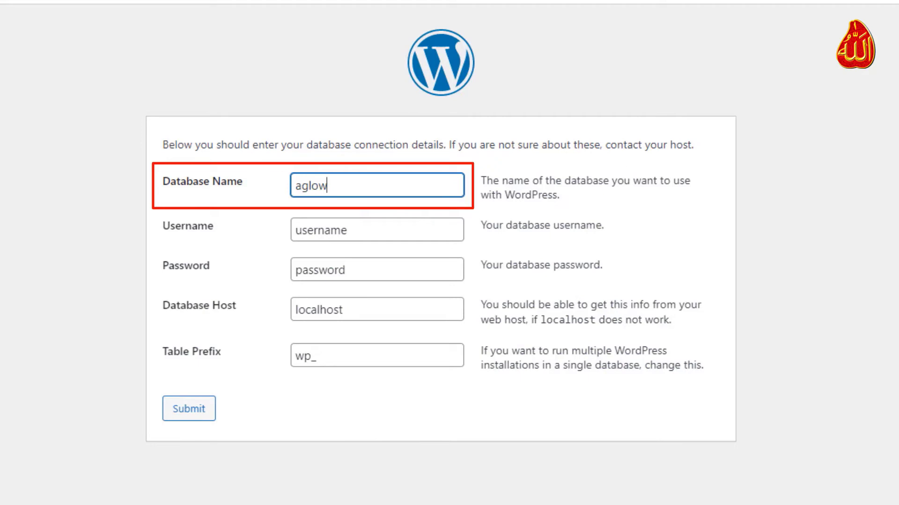
{"action": "key", "text": "Tab"}
{"action": "type", "text": "roo"}
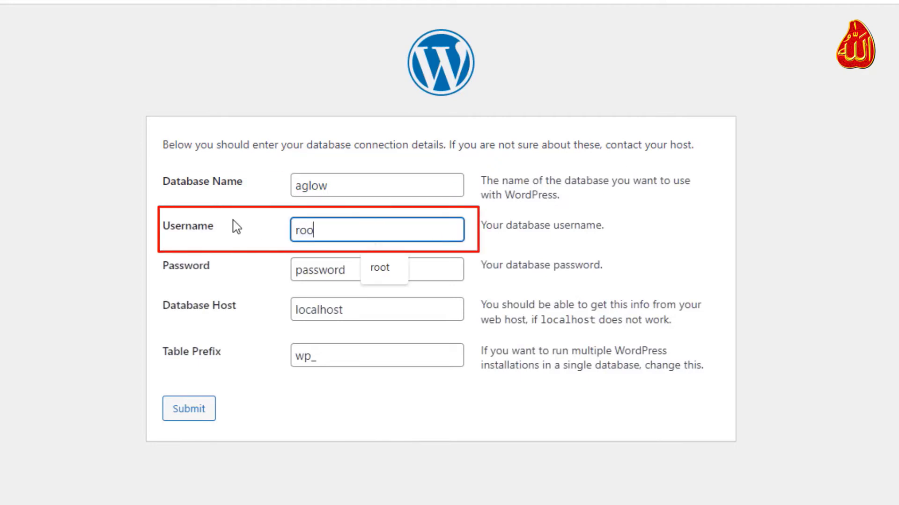
{"action": "type", "text": "t"}
{"action": "key", "text": "Tab"}
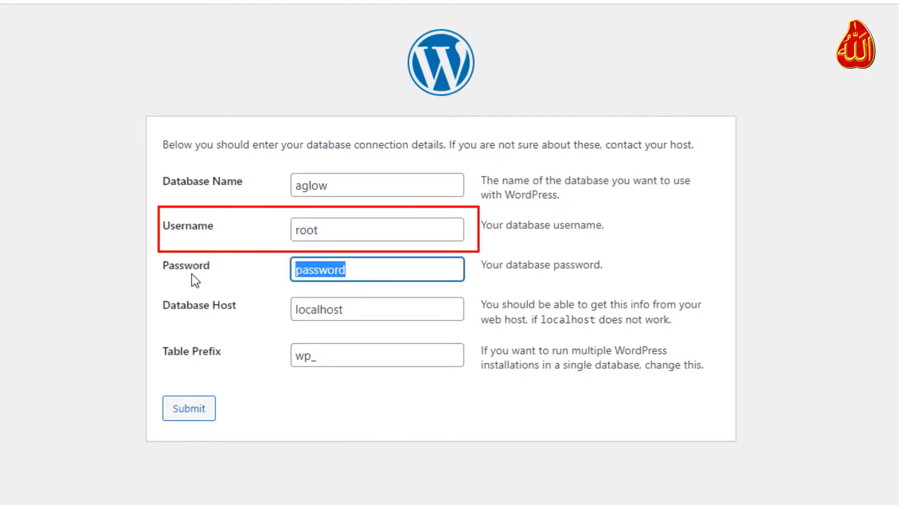
{"action": "key", "text": "BackSpace"}
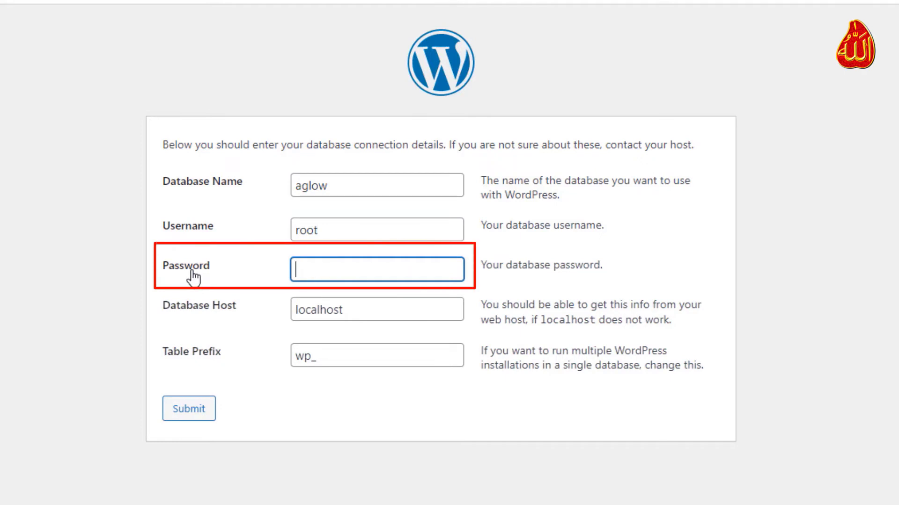
{"action": "left_click", "coordinate": [295, 392]}
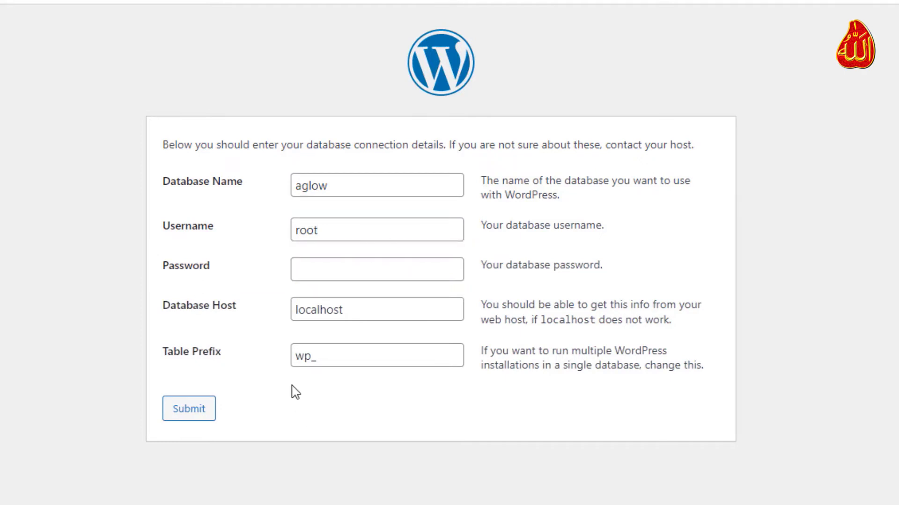
{"action": "left_click", "coordinate": [195, 416]}
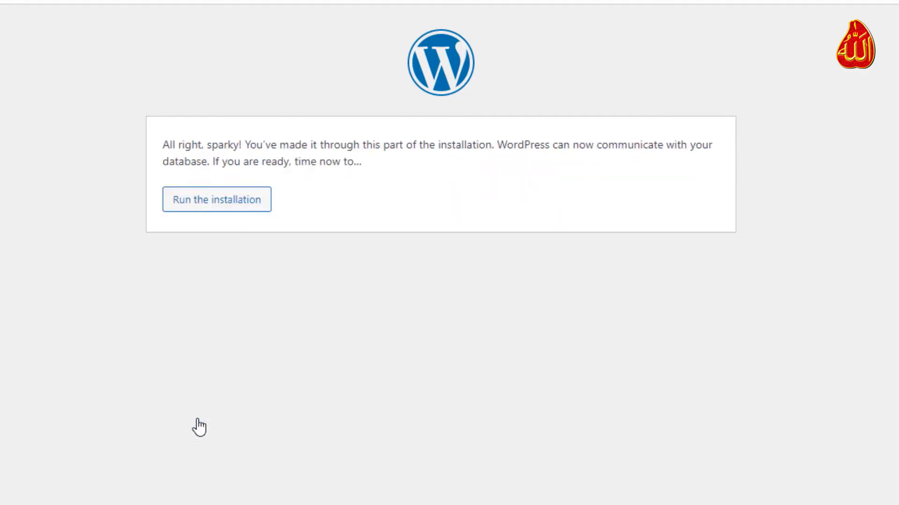
Start the installation, entering site title 'Aglow College of Science and Technology', username admin and a short password.
{"action": "left_click", "coordinate": [211, 201]}
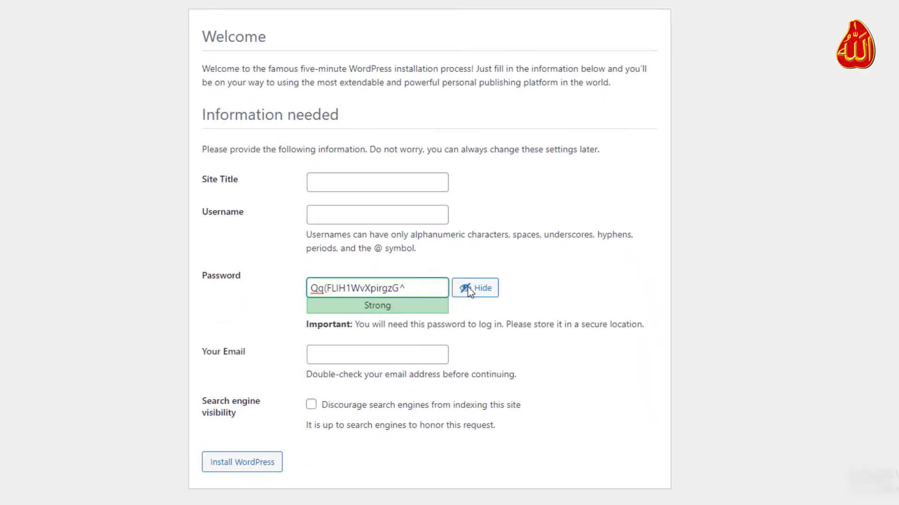
{"action": "left_click", "coordinate": [399, 185]}
{"action": "type", "text": "Aglow Colle"}
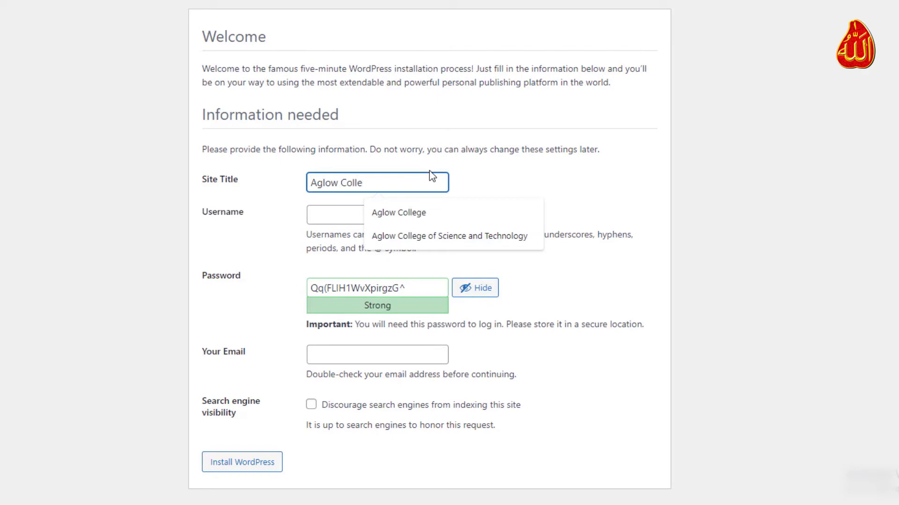
{"action": "type", "text": "ge of Sci"}
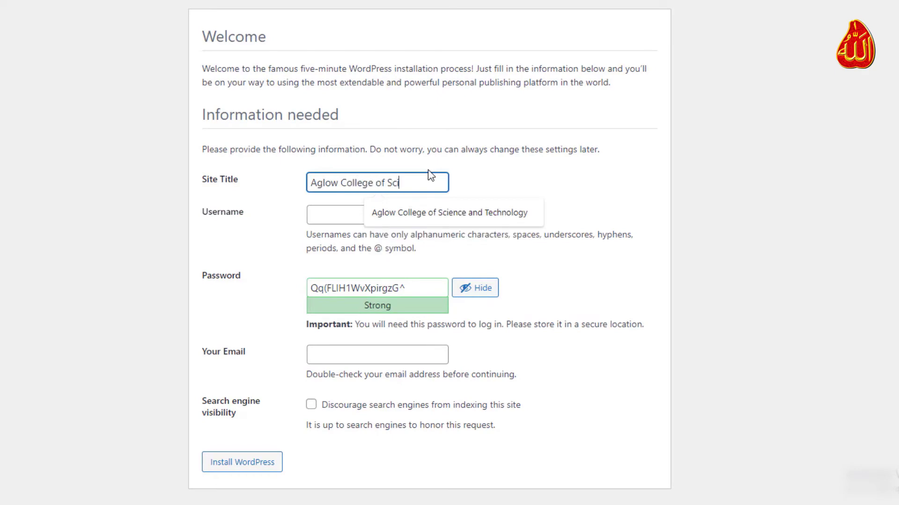
{"action": "type", "text": "ence and Technology"}
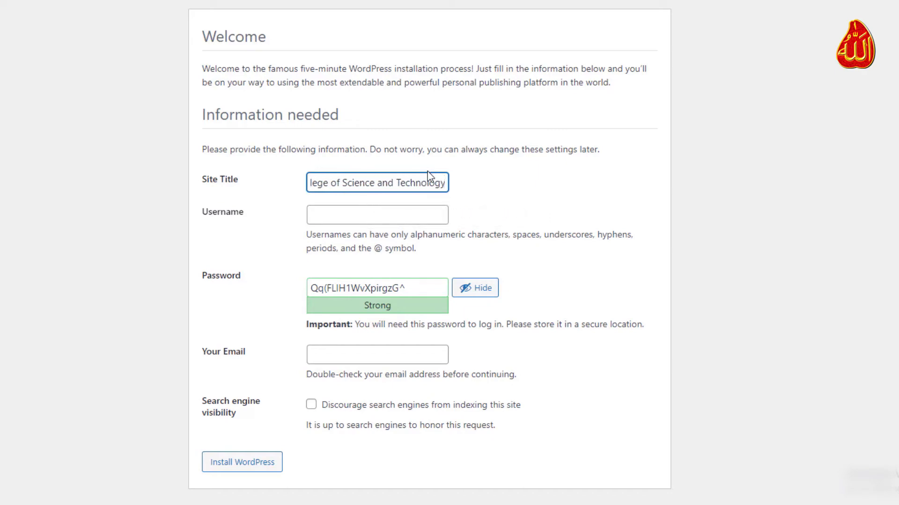
{"action": "left_click", "coordinate": [421, 220]}
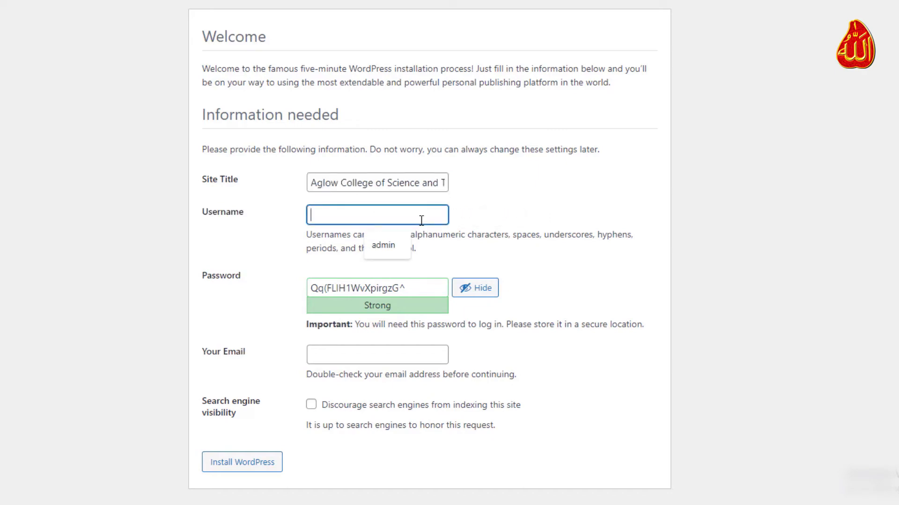
{"action": "type", "text": "admin"}
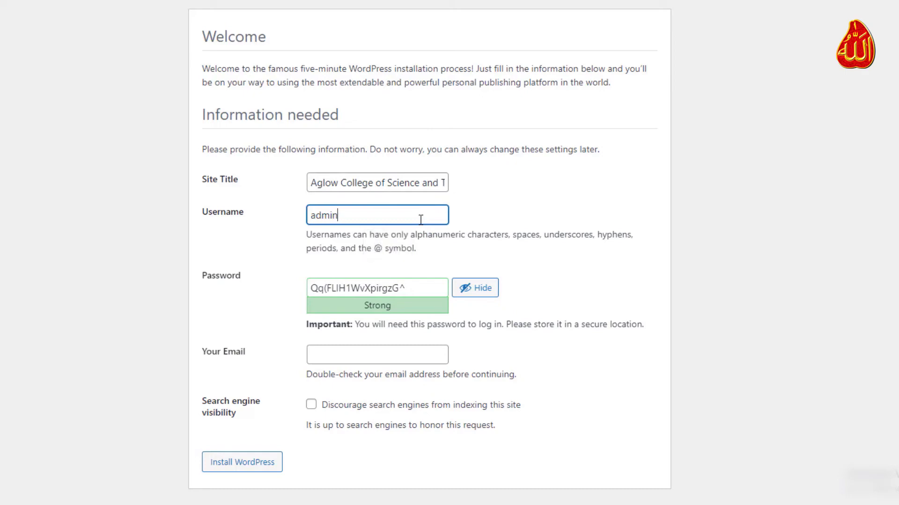
{"action": "left_click_drag", "start_coordinate": [437, 287], "coordinate": [238, 283]}
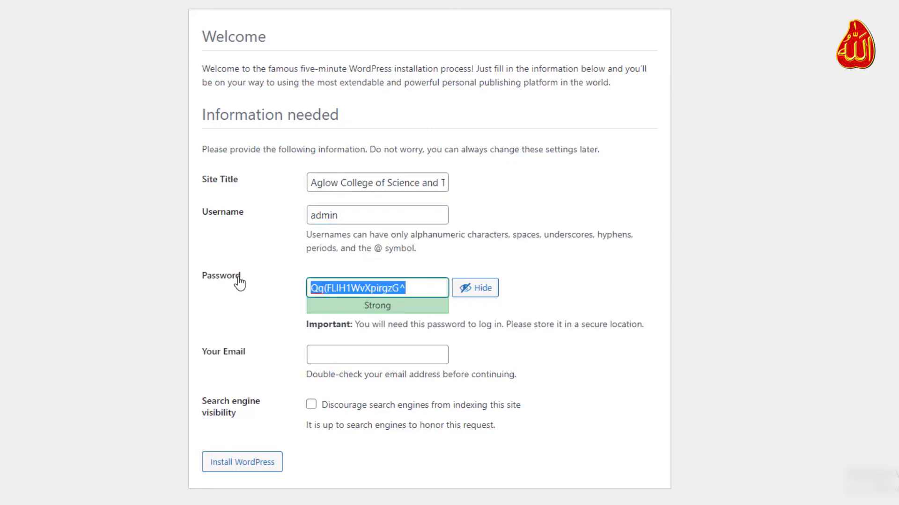
{"action": "type", "text": "admin"}
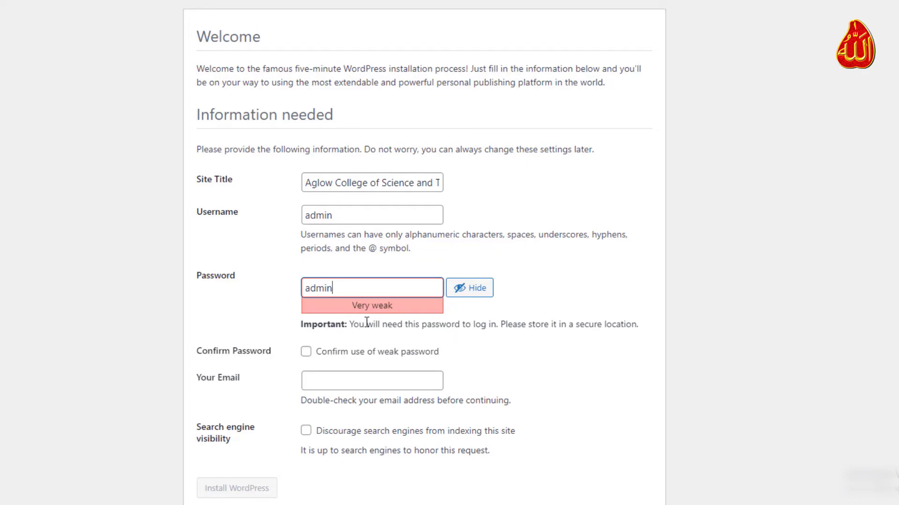
Confirm the weak password, choose the suggested administrator e-mail, and install WordPress.
{"action": "left_click", "coordinate": [307, 353]}
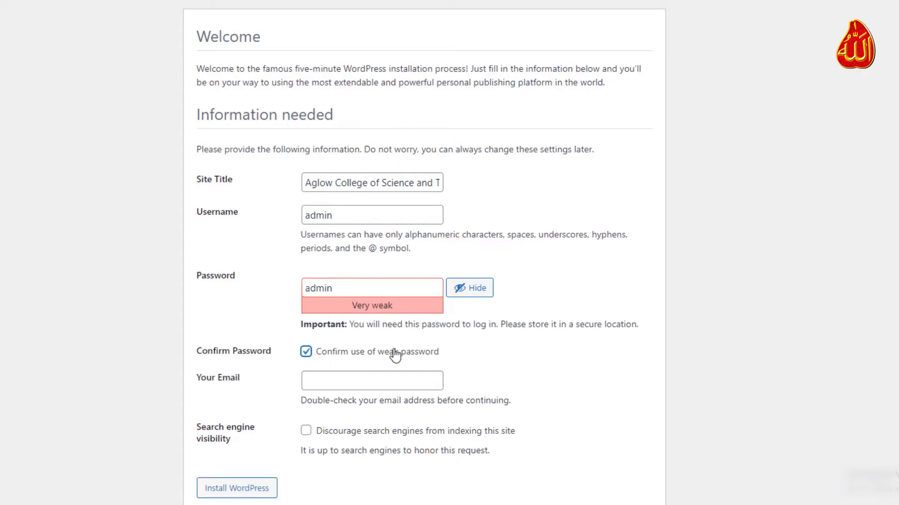
{"action": "left_click", "coordinate": [389, 386]}
{"action": "left_click", "coordinate": [412, 406]}
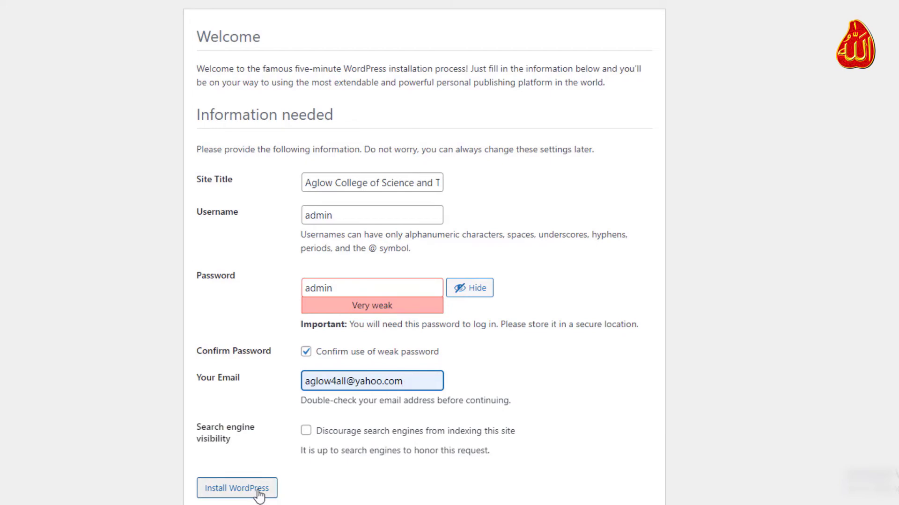
{"action": "left_click", "coordinate": [258, 493]}
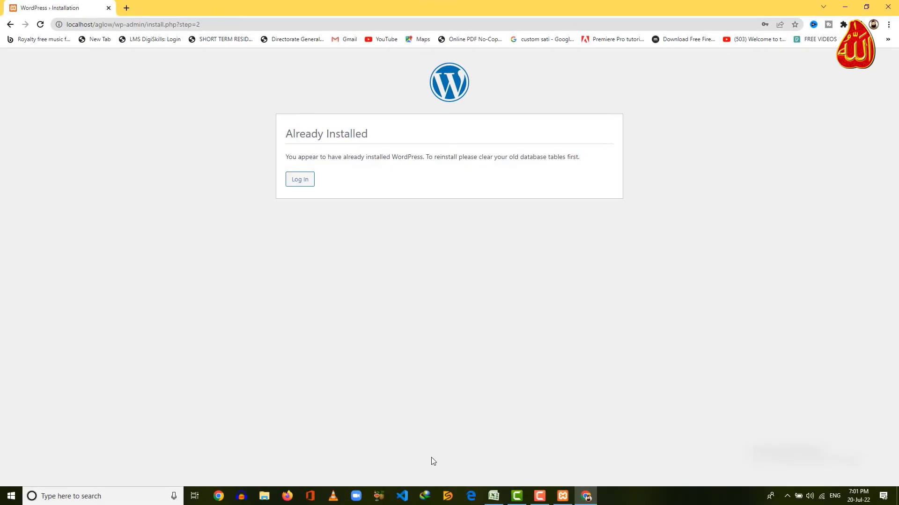
Load localhost/aglow/wp-admin and log in as admin with the account password.
{"action": "left_click", "coordinate": [363, 23]}
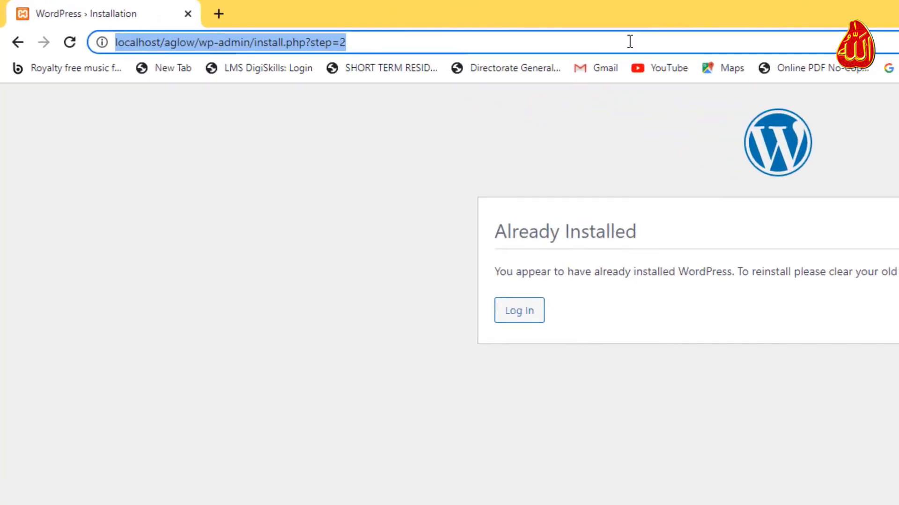
{"action": "type", "text": "localhost/aglow/wp-admin"}
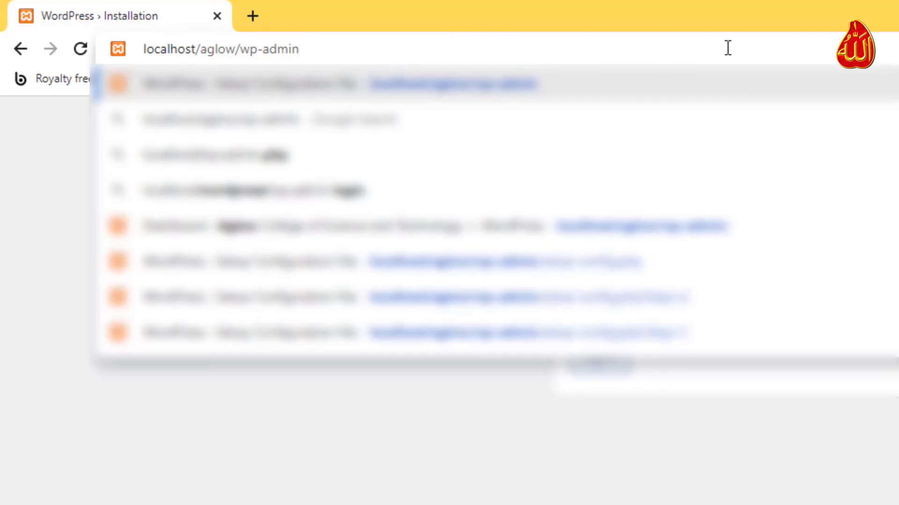
{"action": "key", "text": "Return"}
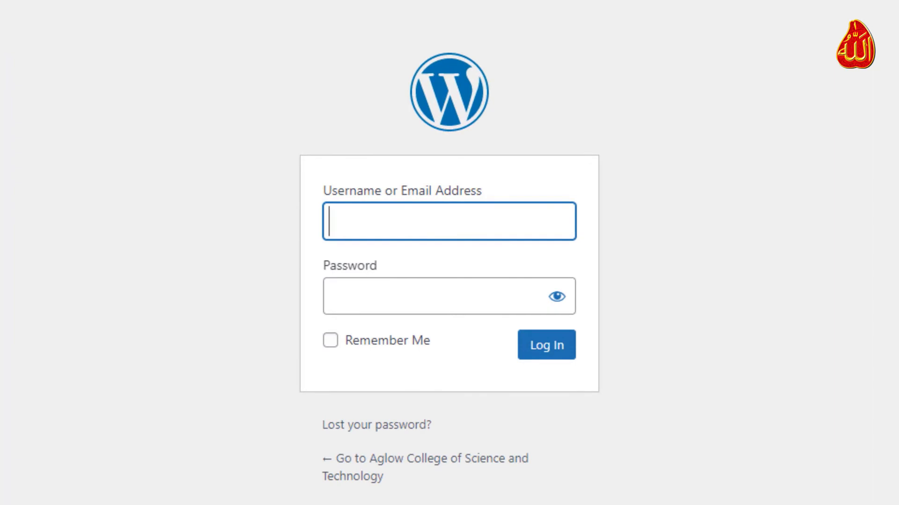
{"action": "type", "text": "admin"}
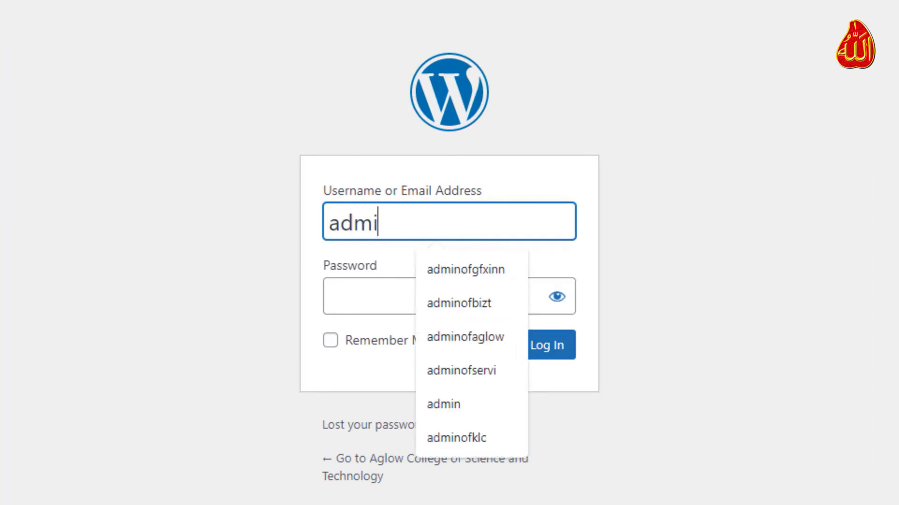
{"action": "left_click", "coordinate": [332, 297]}
{"action": "type", "text": "a"}
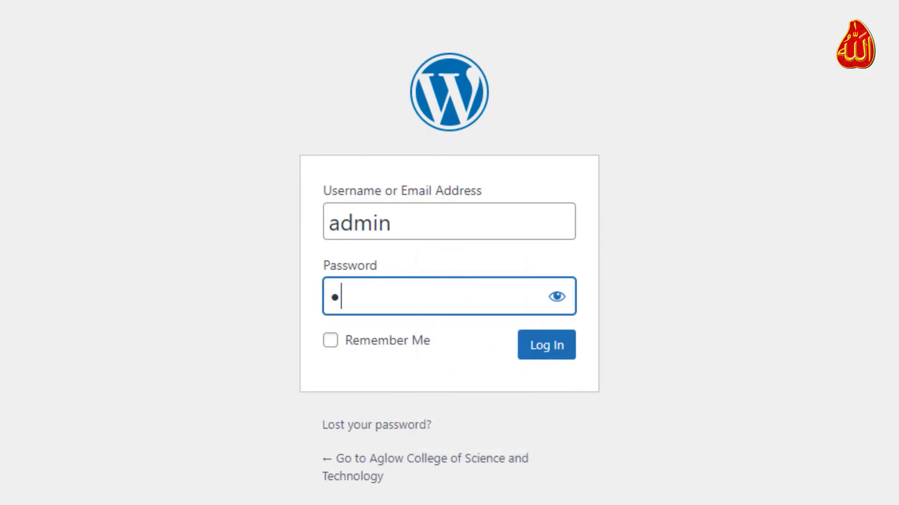
{"action": "type", "text": "dmin"}
{"action": "key", "text": "Tab"}
{"action": "key", "text": "Tab"}
{"action": "key", "text": "Tab"}
{"action": "key", "text": "Return"}
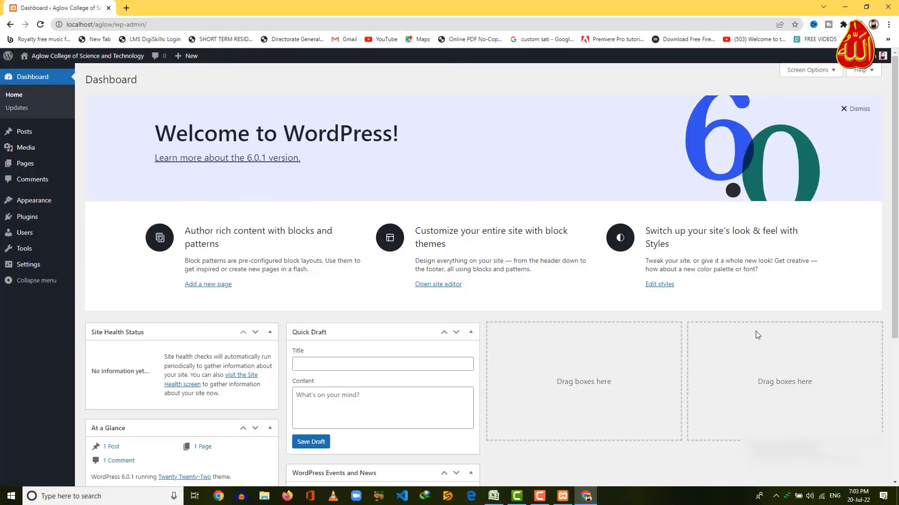
Open the admin bar's Visit Site link in a new tab and switch to the localhost/aglow front page.
{"action": "scroll", "coordinate": [605, 280], "scroll_direction": "down", "scroll_amount": 6}
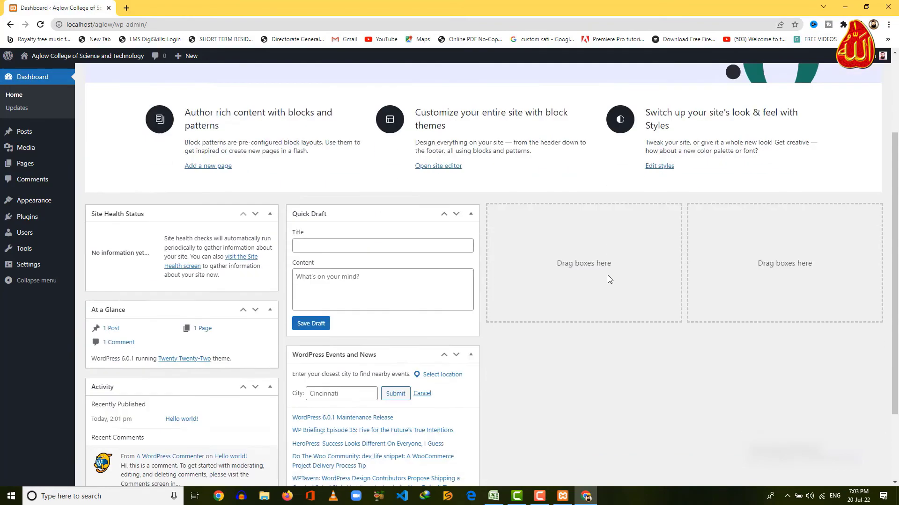
{"action": "scroll", "coordinate": [610, 282], "scroll_direction": "up", "scroll_amount": 4}
{"action": "scroll", "coordinate": [610, 282], "scroll_direction": "up", "scroll_amount": 2}
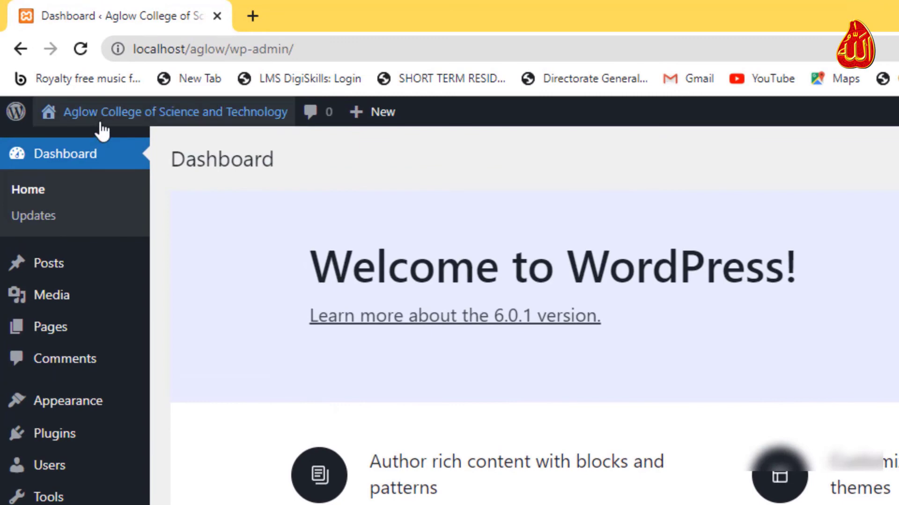
{"action": "mouse_move", "coordinate": [101, 122]}
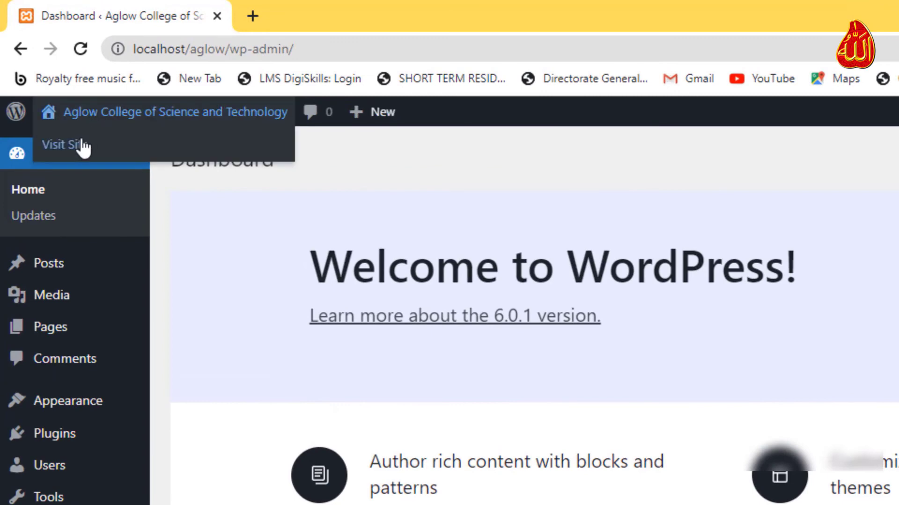
{"action": "right_click", "coordinate": [107, 159]}
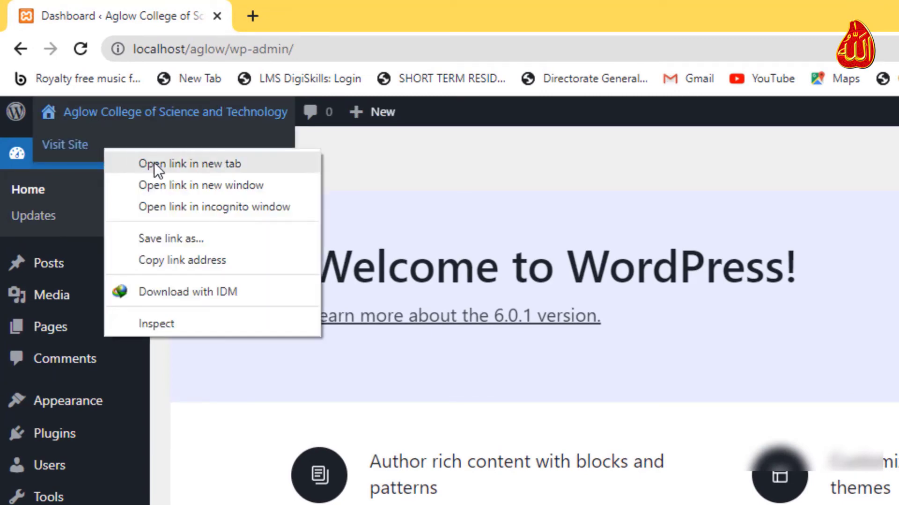
{"action": "left_click", "coordinate": [263, 166]}
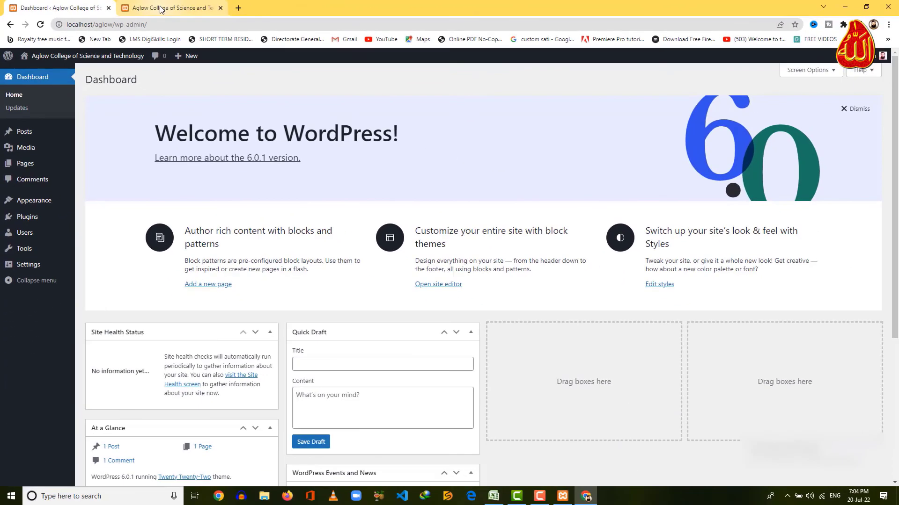
{"action": "left_click", "coordinate": [327, 15]}
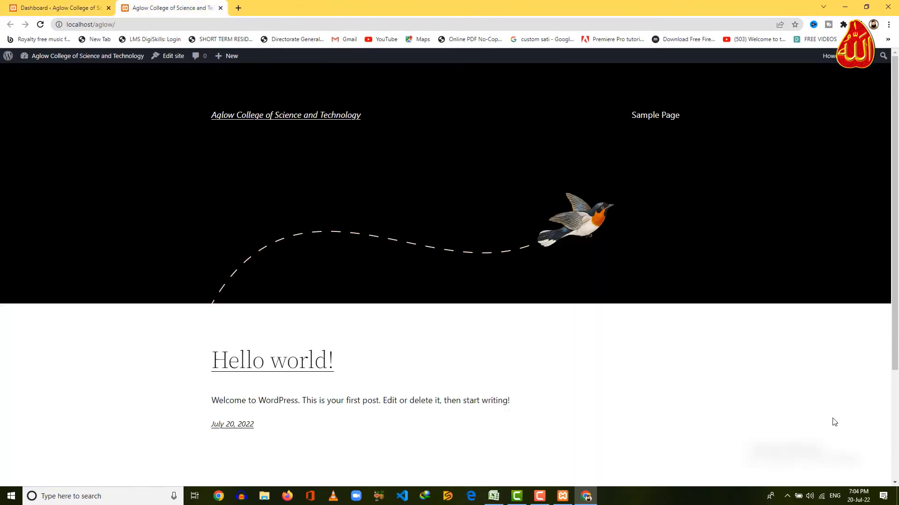